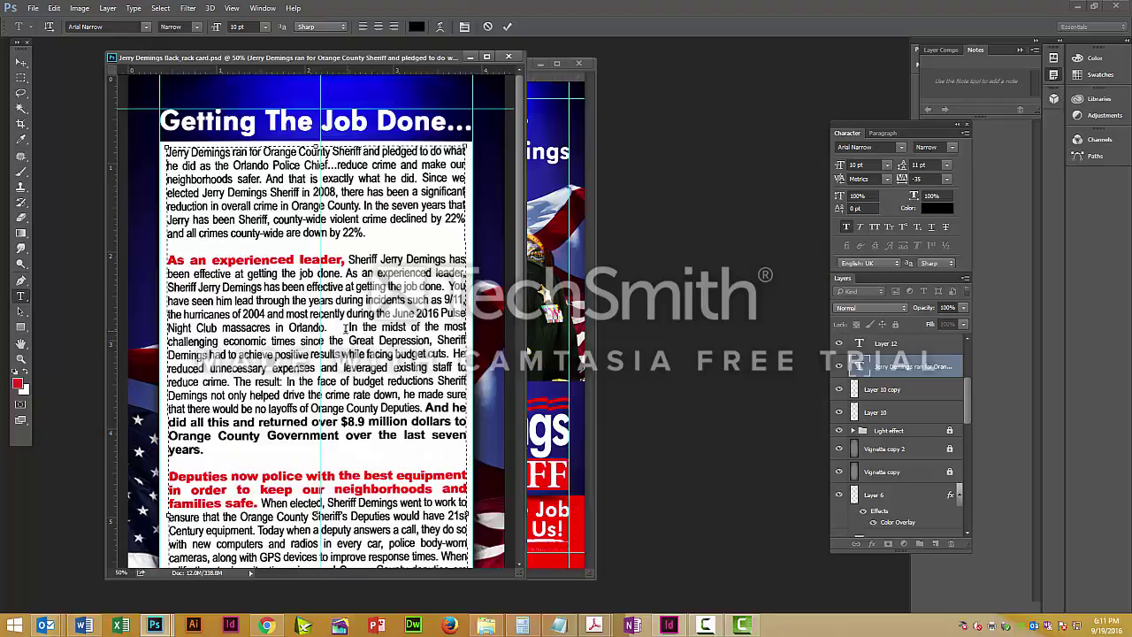
- Delete the repeated sentence about the experienced leader from the second body paragraph
key("BackSpace")
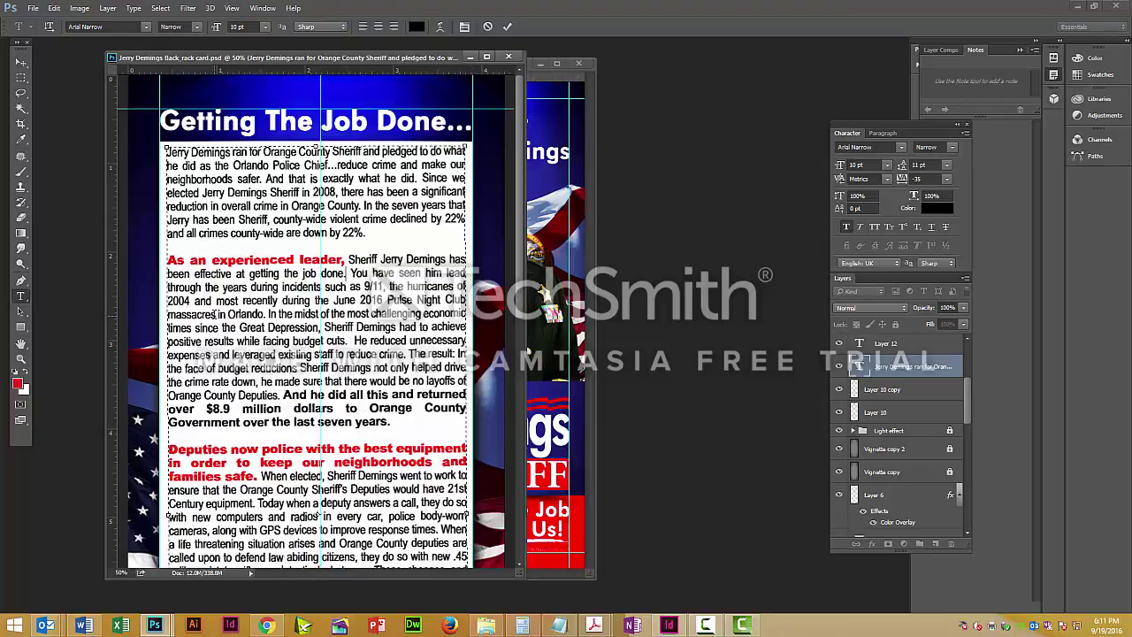
- Set the tracking of all the body paragraphs above the check-mark list to -20 and commit the text edit
scroll(306, 340, "down", 8)
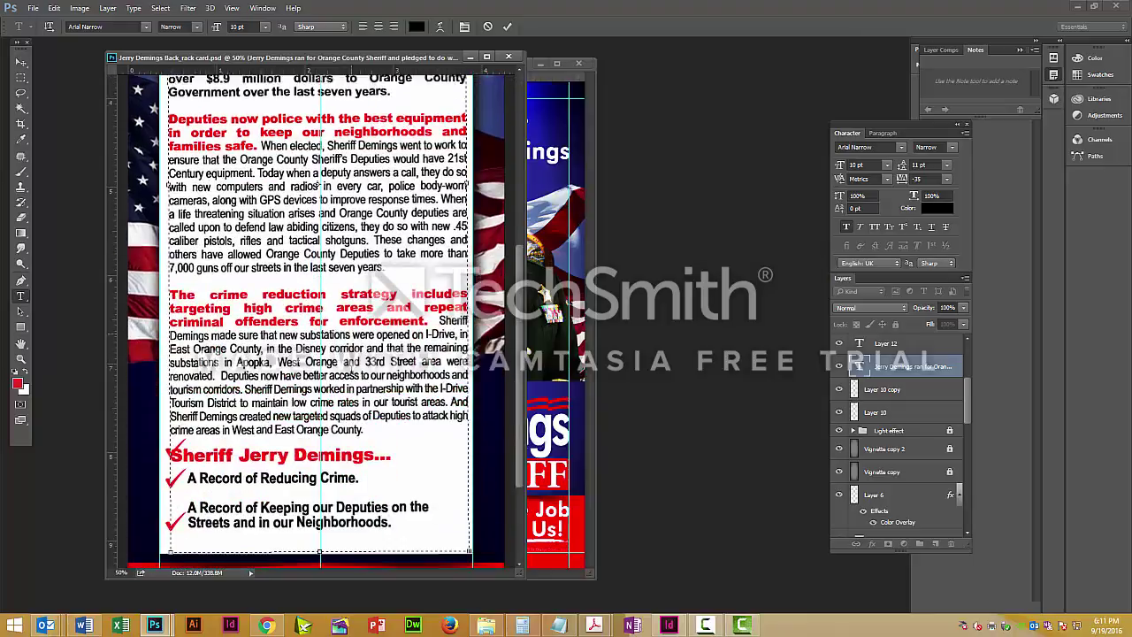
left_click_drag(371, 381, 168, 72)
left_click(946, 178)
left_click(927, 244)
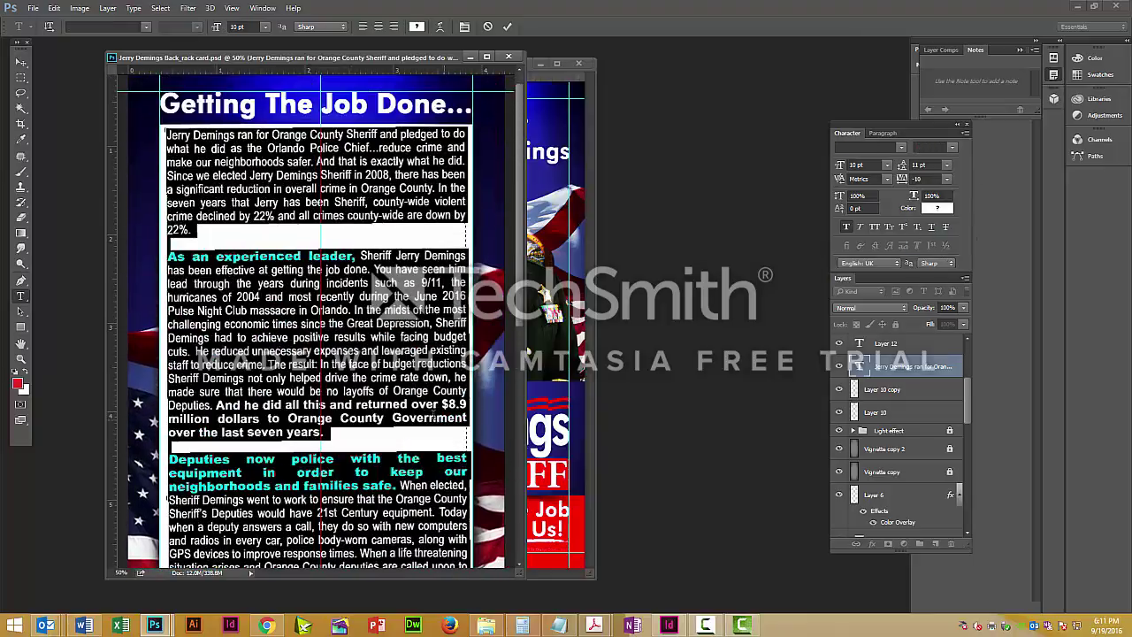
scroll(314, 321, "down", 6)
scroll(314, 321, "up", 2)
left_click_drag(906, 178, 897, 178)
key("ctrl+Return")
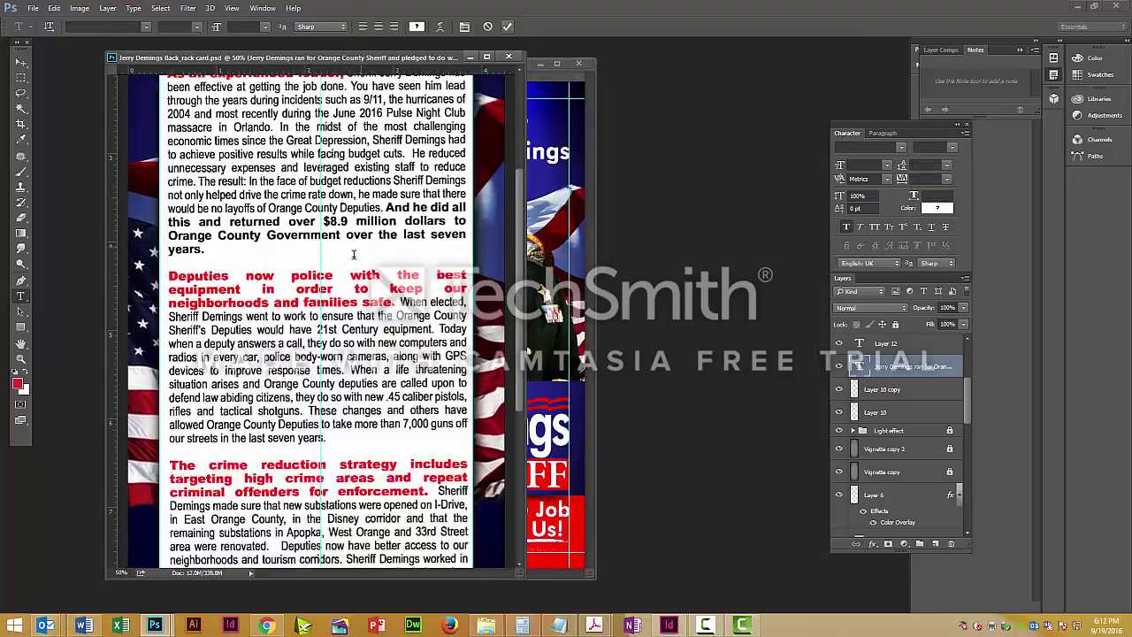
- Set the leading of the blank lines between the body paragraphs to 6 pt
scroll(314, 321, "down", 3)
scroll(314, 321, "up", 7)
scroll(372, 233, "up", 1)
left_click(354, 246)
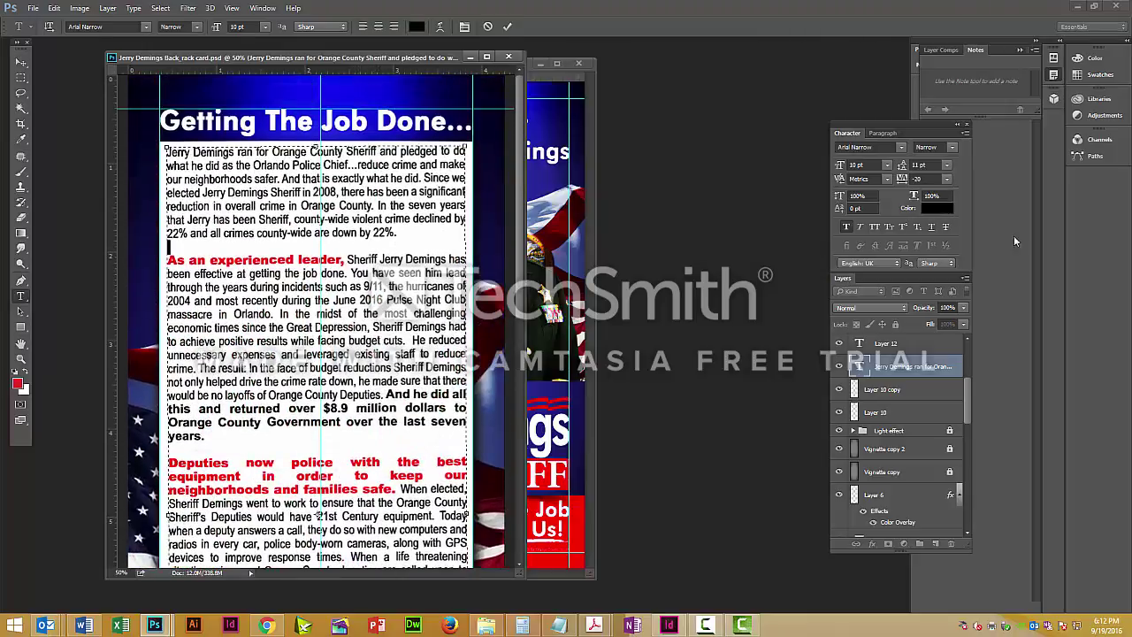
left_click(946, 165)
left_click(939, 193)
left_click(256, 439)
scroll(257, 439, "down", 5)
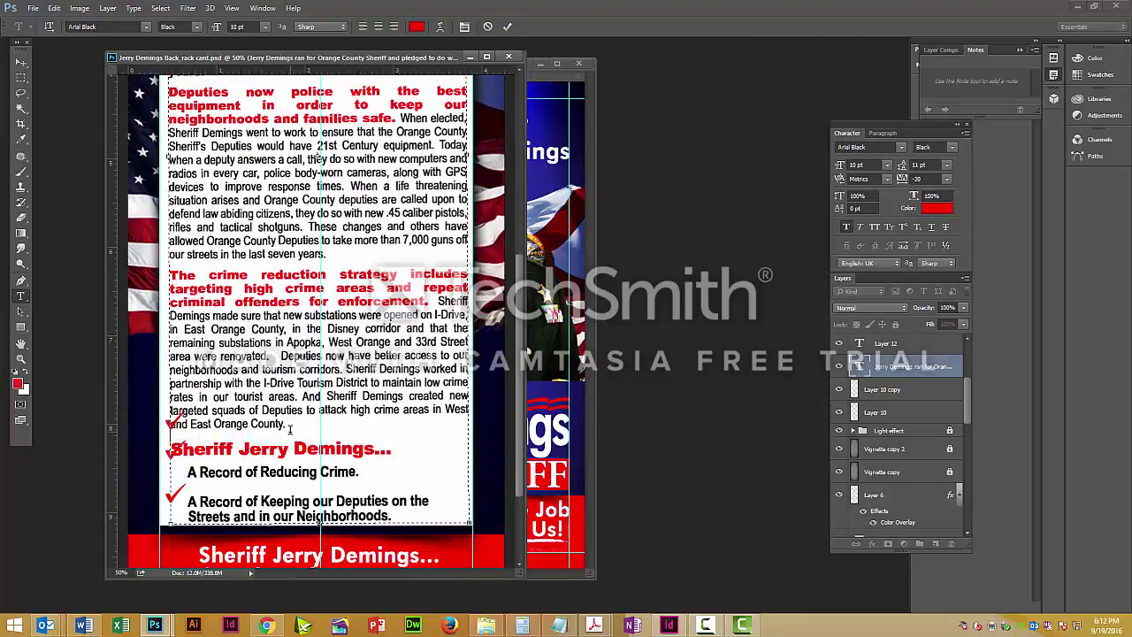
- Set the horizontal scale of the red lead-in "As an experienced leader," to 90%
scroll(256, 439, "up", 5)
left_click_drag(346, 253, 168, 253)
left_click(913, 195)
type("95")
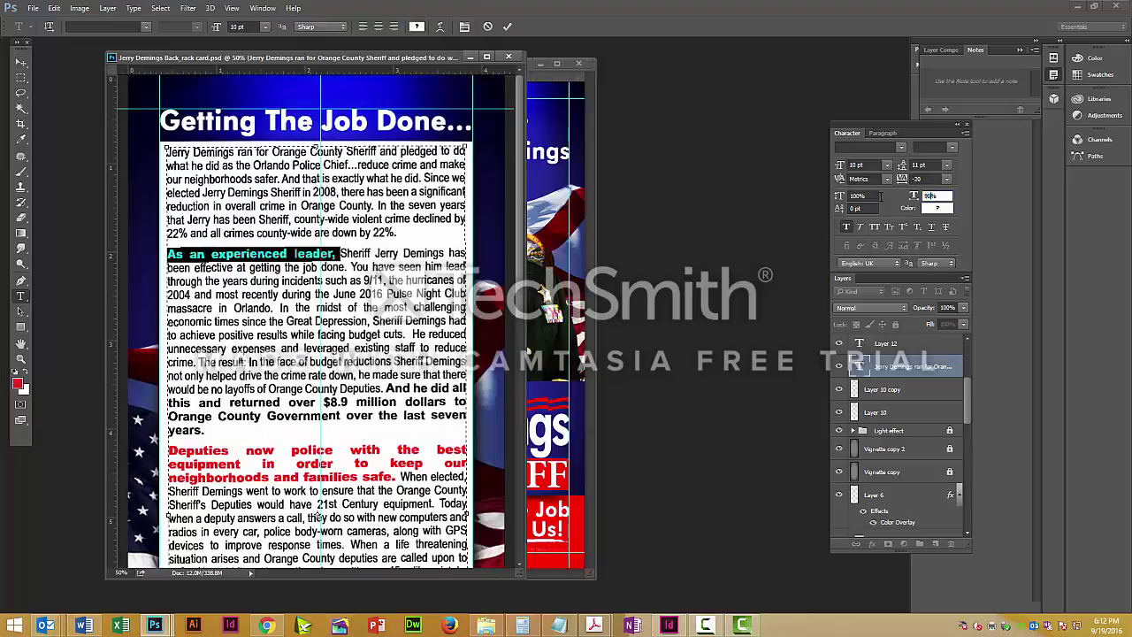
key("Return")
- Set the horizontal scale of the red "Deputies now police with the best equipment" heading to 90%
left_click_drag(395, 476, 168, 449)
left_click(913, 195)
type("90")
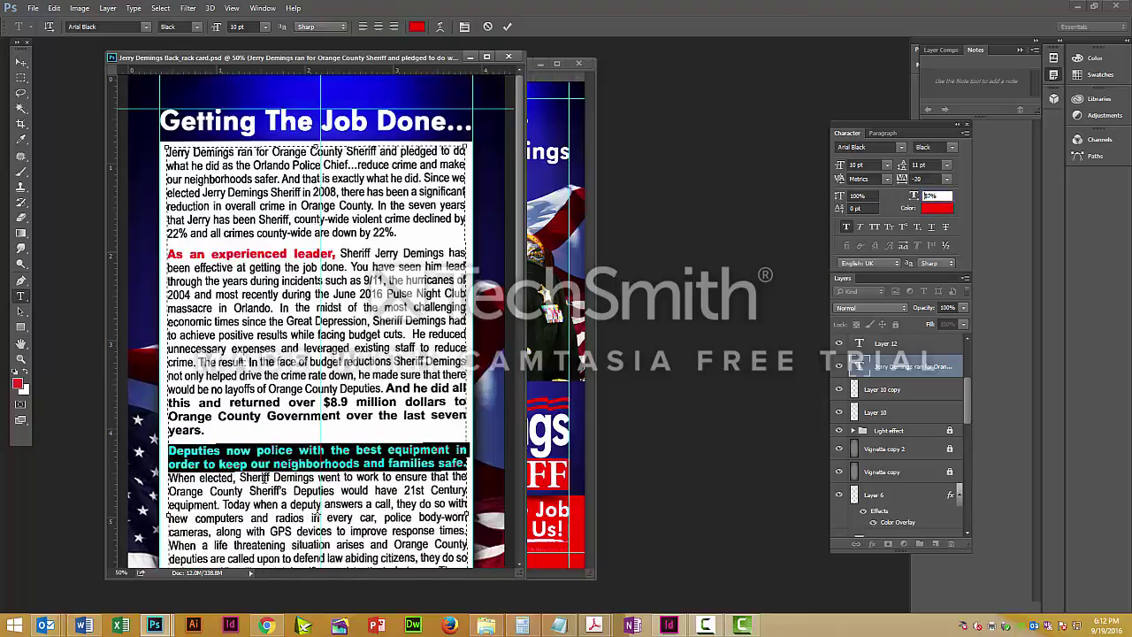
key("Return")
- Set the horizontal scale of the red "The crime reduction strategy" heading to 90%
scroll(424, 425, "down", 3)
left_click_drag(437, 495, 169, 455)
left_click(913, 196)
type("90")
left_click(422, 536)
- Set the leading of the blank lines between the "A Record of" list items to 6 pt
scroll(389, 544, "down", 5)
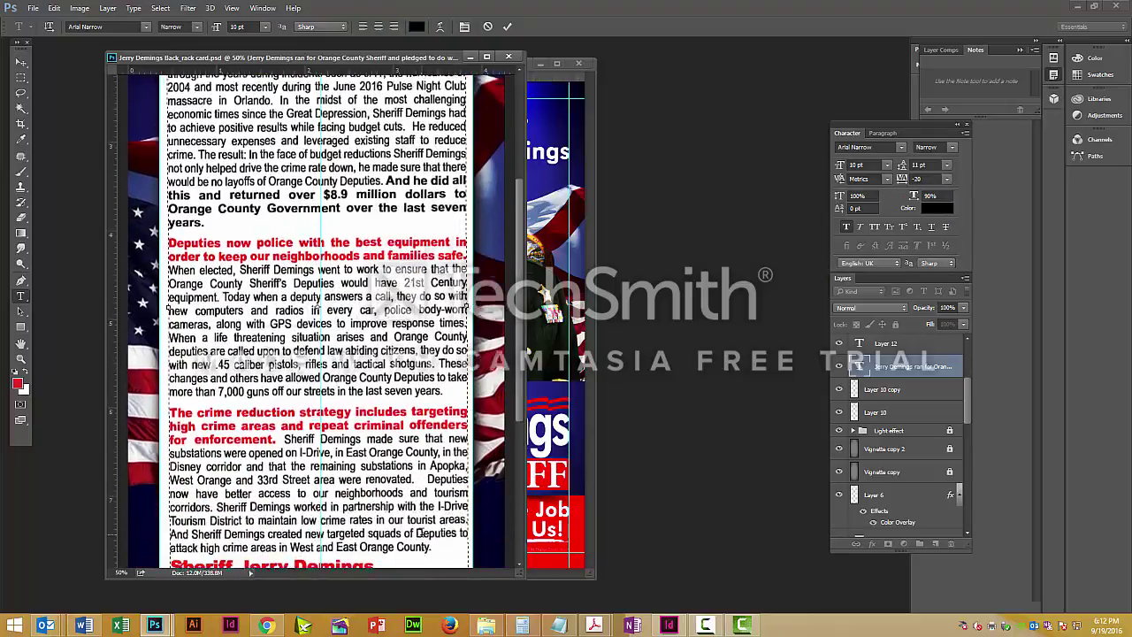
scroll(329, 582, "down", 1)
left_click(203, 432)
left_click(946, 164)
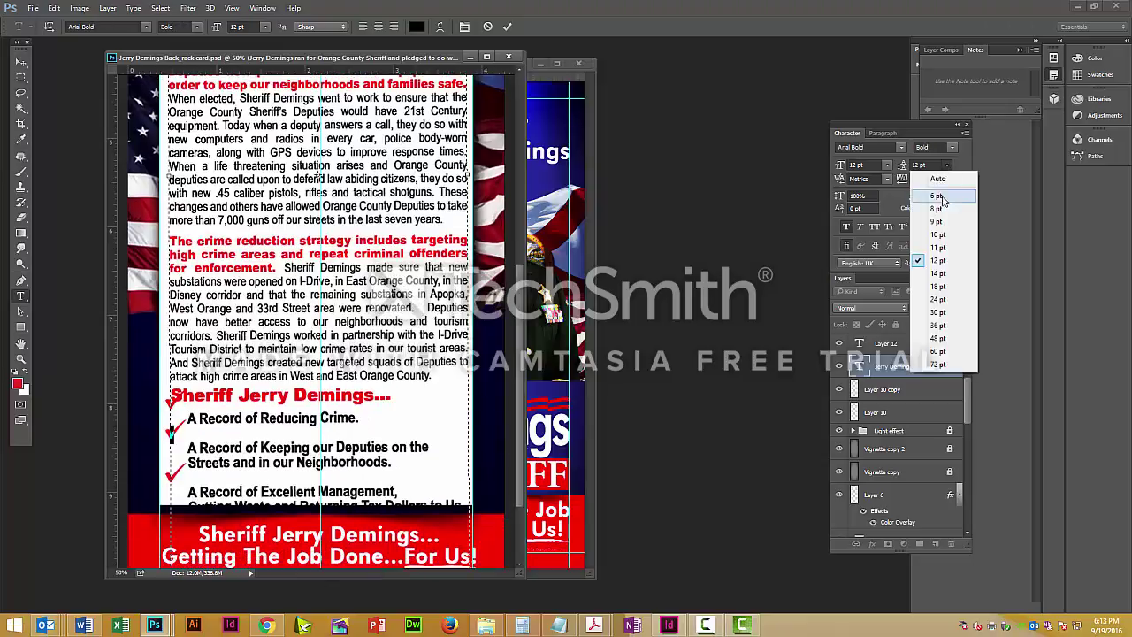
left_click(932, 194)
left_click(203, 467)
left_click(946, 165)
left_click(932, 195)
left_click(439, 524)
scroll(490, 593, "down", 1)
- Line up the three red check marks with the "A Record of" items, moving them down together and raising the middle one
left_click(20, 62)
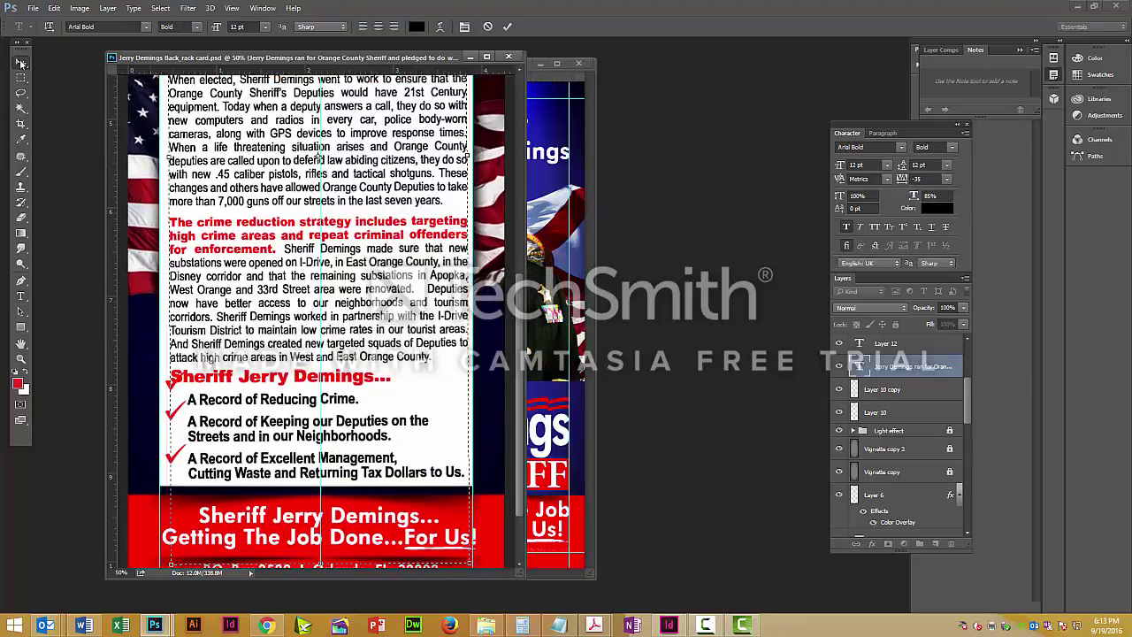
left_click(171, 383)
left_click(174, 413, "shift")
left_click(170, 458, "shift")
left_click_drag(168, 459, 169, 479)
left_click(356, 461)
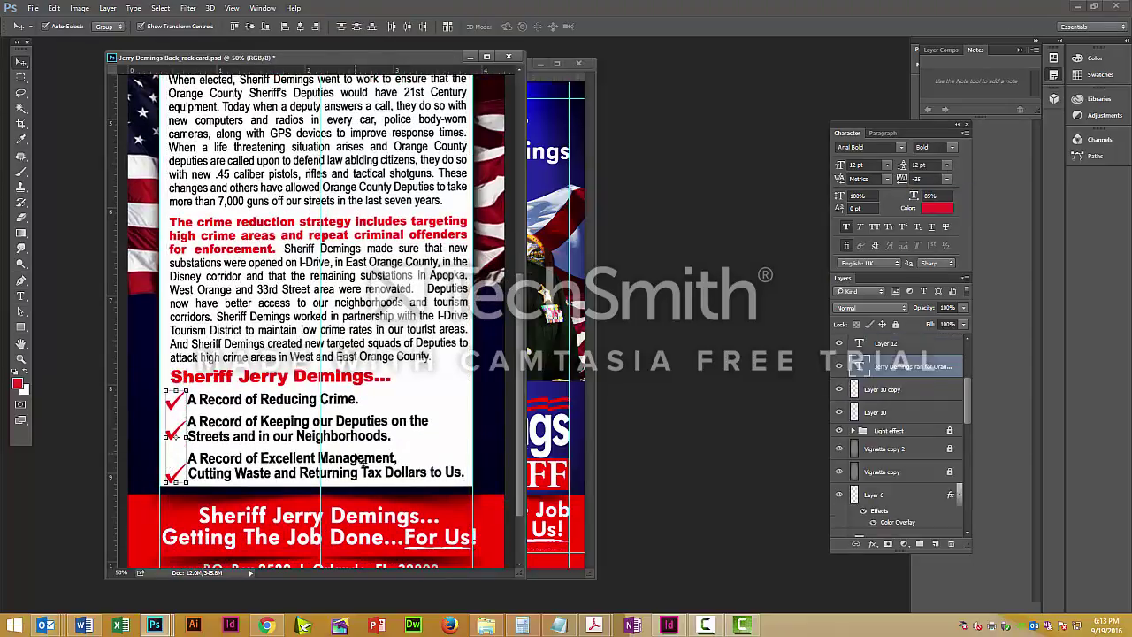
left_click_drag(170, 433, 169, 423)
left_click(173, 478)
- Save the back rack card document and flatten its layers into one image
scroll(311, 333, "up", 10)
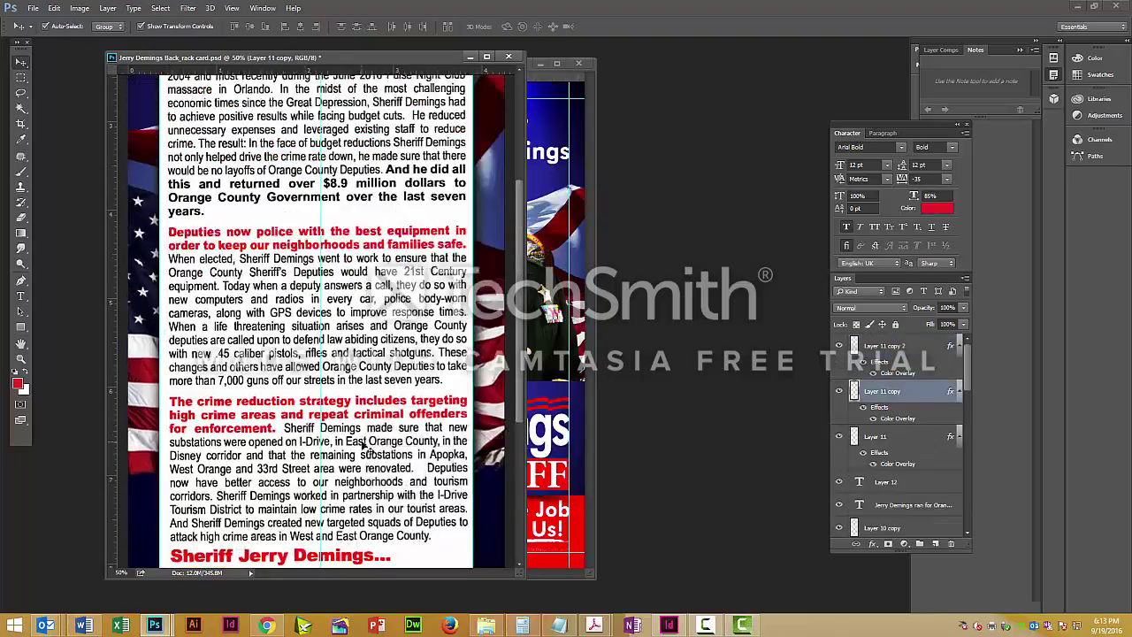
left_click(33, 8)
mouse_move(107, 8)
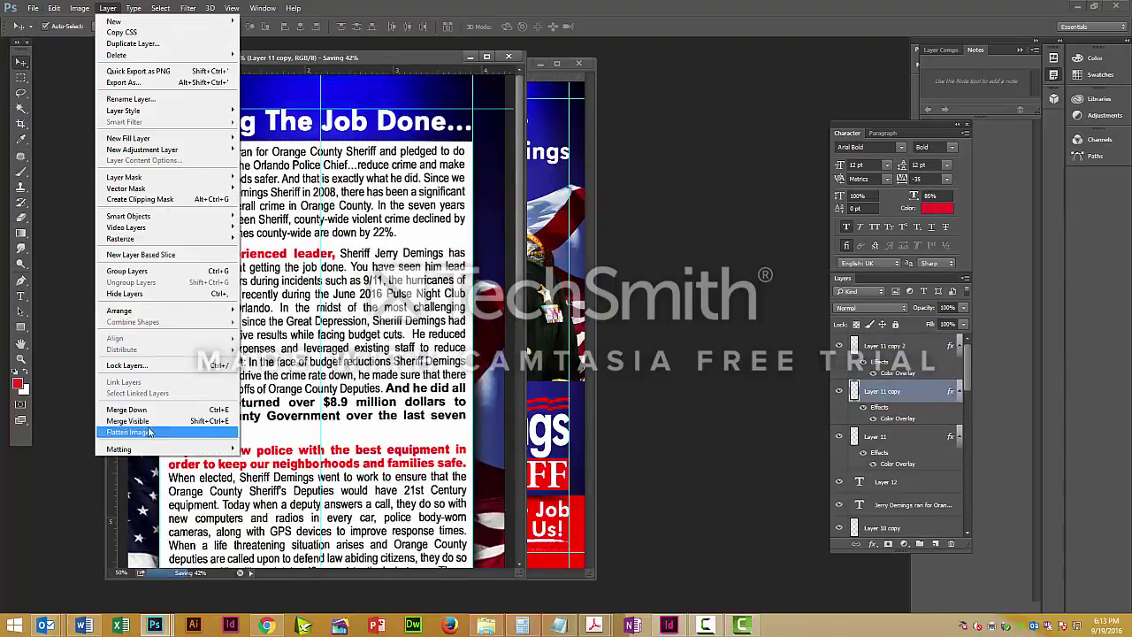
left_click(141, 432)
- Save the flattened back card as the JPEG "Jerry Demings Back_rack card", replacing the existing file
left_click(33, 8)
left_click(56, 137)
left_click(486, 474)
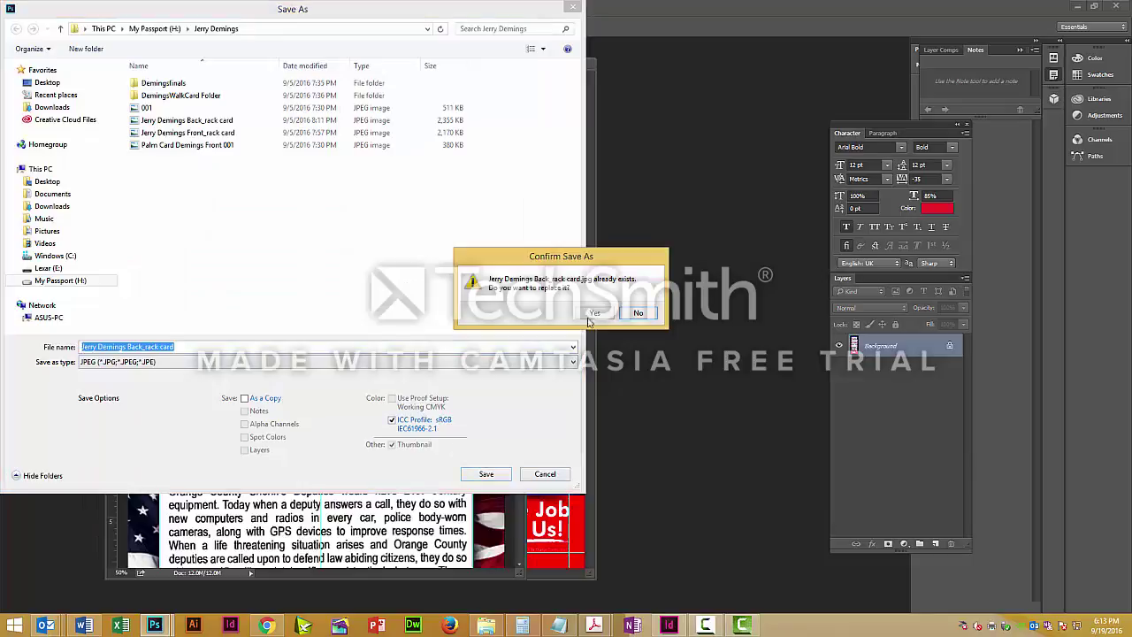
left_click(568, 298)
- Flatten the layers of the front rack card document
left_click(80, 9)
mouse_move(107, 8)
left_click(142, 432)
left_click(540, 237)
- Save the flattened front card as the JPEG "Jerry Demings Front_rack card"
left_click(33, 8)
left_click(76, 139)
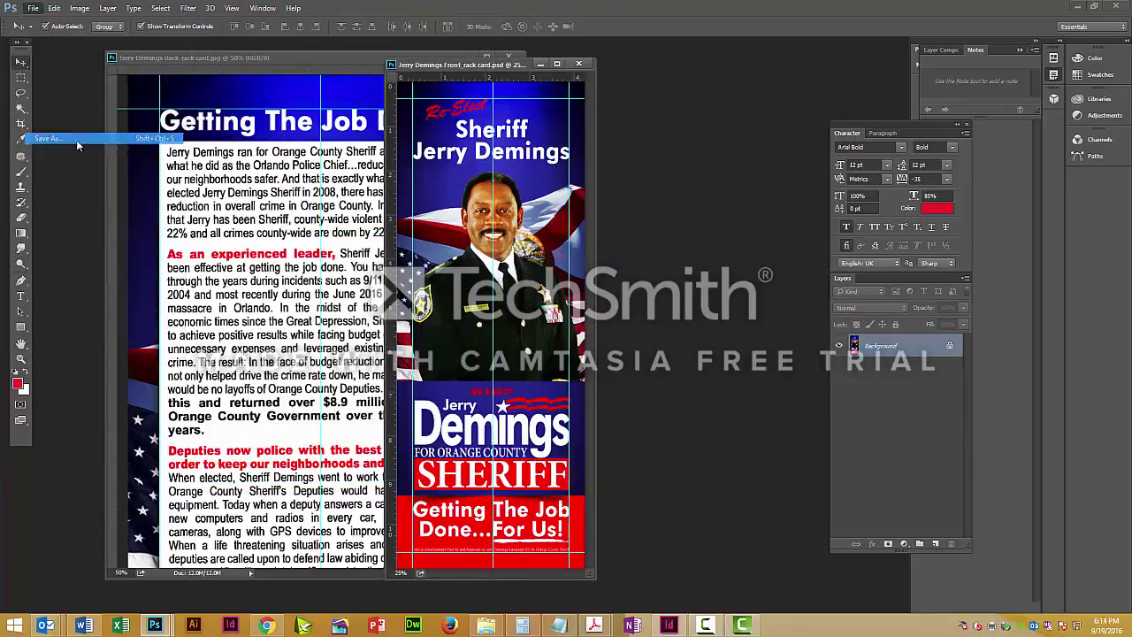
left_click(177, 362)
left_click(142, 453)
left_click(486, 474)
left_click(569, 298)
left_click(451, 76)
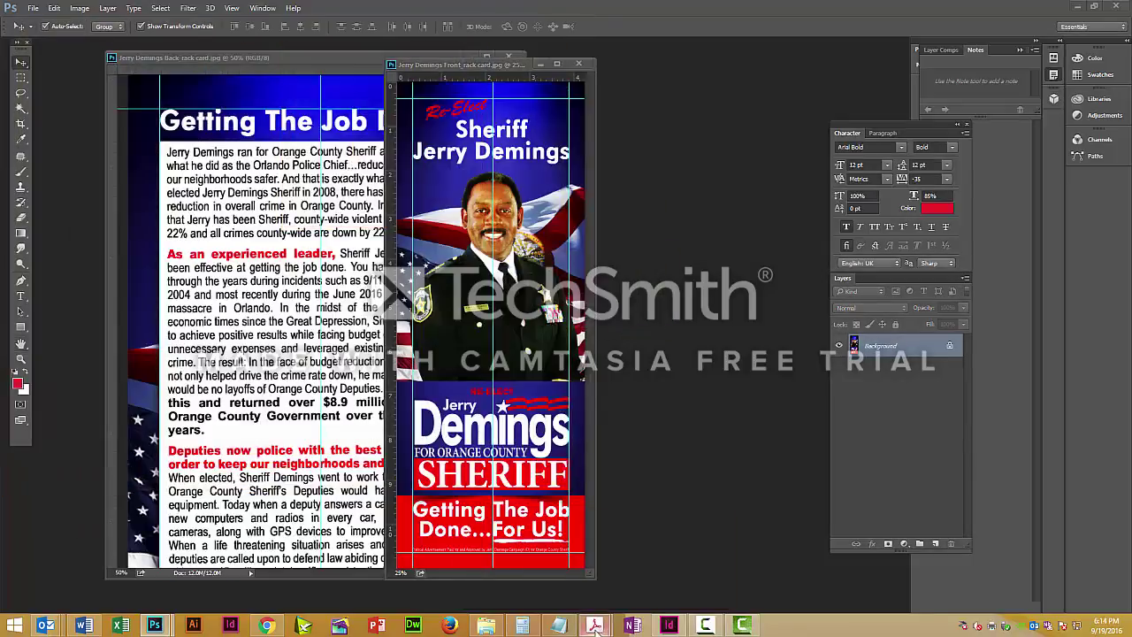
- Switch to Adobe Acrobat Pro, start combining files into a PDF, and browse the My Passport (H:) drive for files to add
left_click(594, 625)
left_click(378, 344)
left_click(232, 124)
left_click(237, 142)
left_click(363, 140)
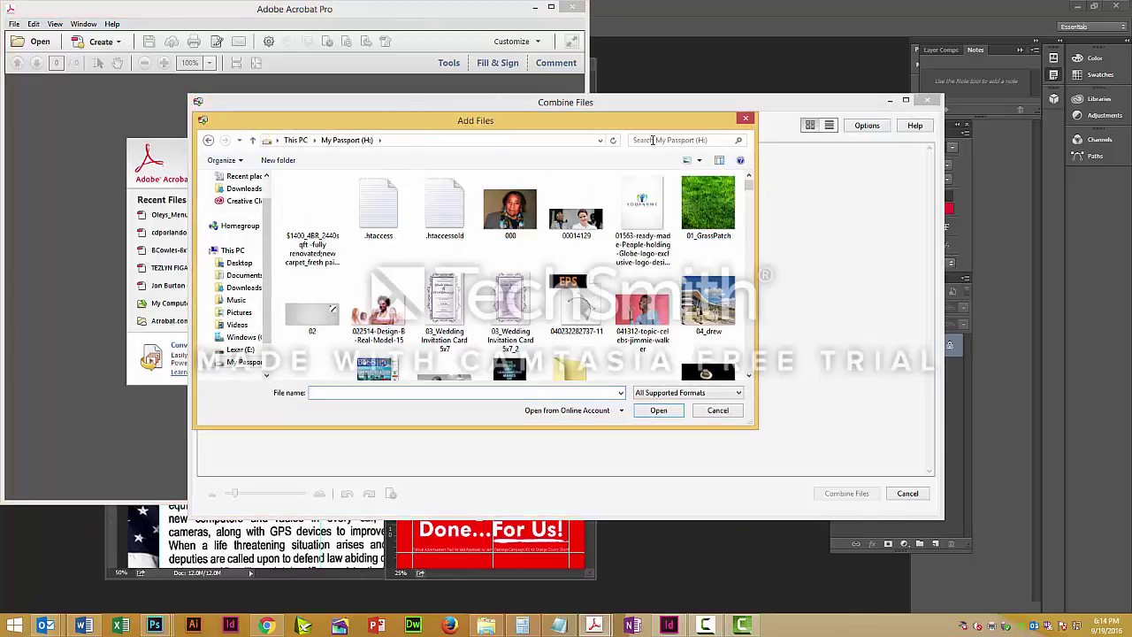
- Search the drive for "demings" and add the front and back rack card JPEGs to the files being combined
left_click(652, 141)
type("demings")
double_click(318, 212)
left_click(581, 212, "ctrl")
left_click(658, 410)
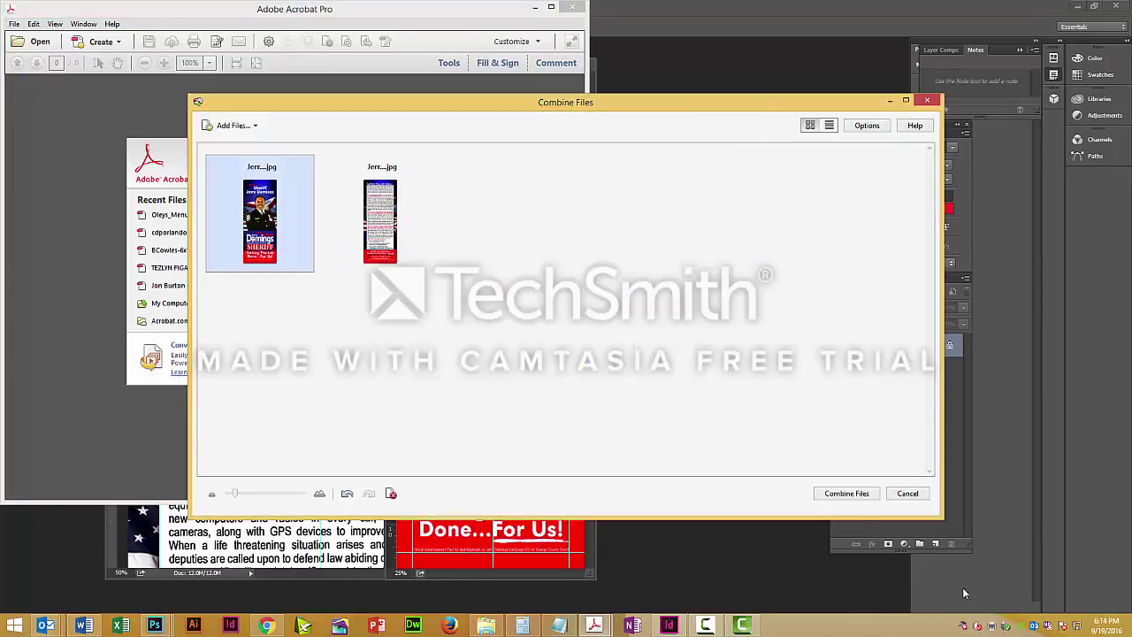
- Combine the two card images and save the PDF as "Jerry Demings_rack card.pdf"
left_click(846, 492)
double_click(177, 138)
left_click(570, 357)
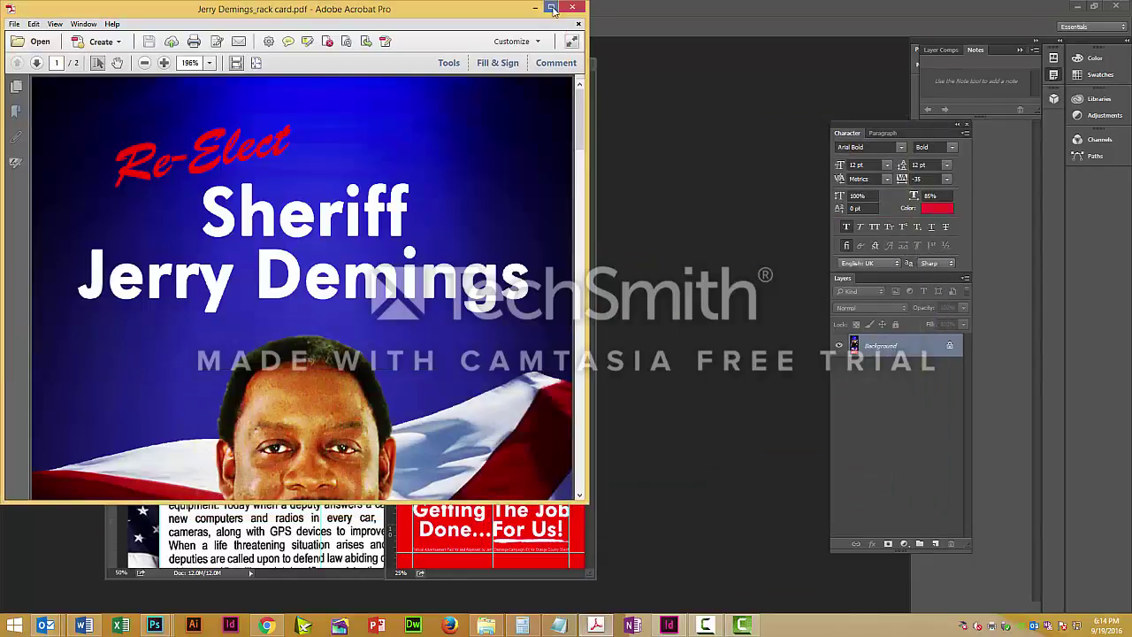
- Maximize the PDF window and review the pages of the combined rack card
left_click(551, 8)
scroll(282, 352, "down", 4)
scroll(282, 352, "down", 3)
scroll(283, 352, "down", 5)
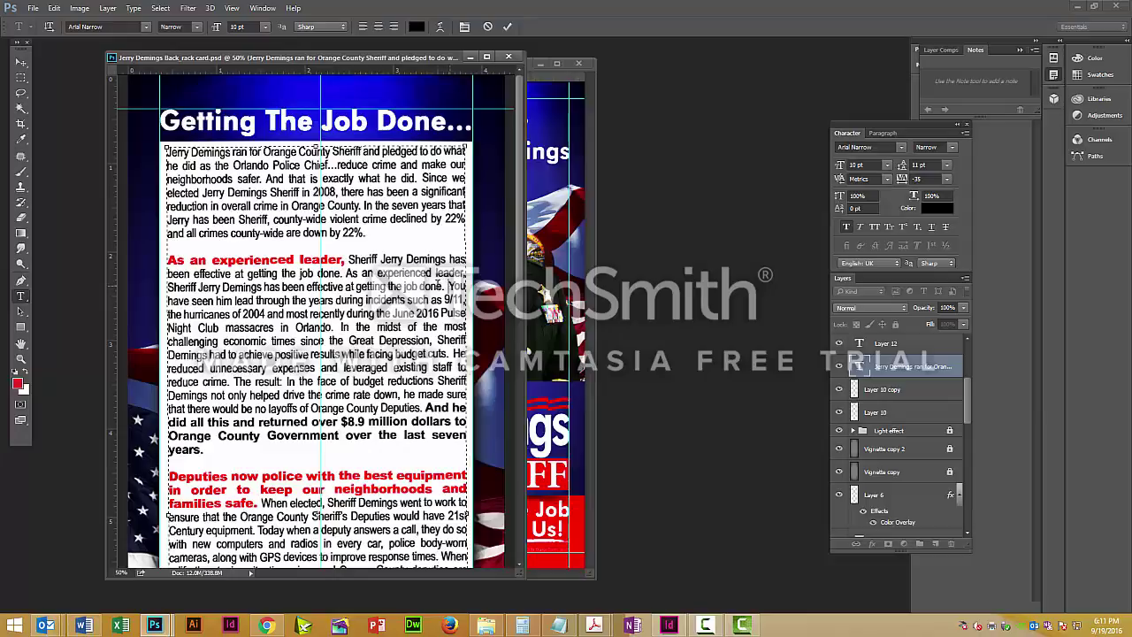
- Delete the repeated experienced-leader sentence from the second body paragraph and change "massacres" to "massacre"
left_click_drag(441, 286, 348, 273)
key("BackSpace")
key("Delete")
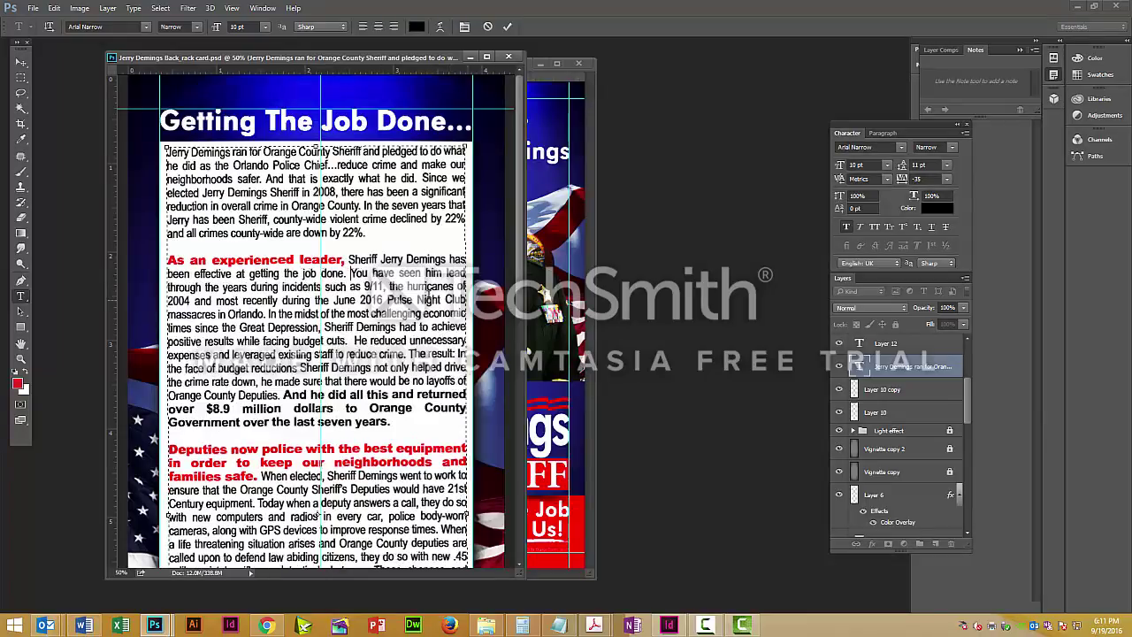
triple_click(351, 274)
left_click(347, 273)
key("BackSpace")
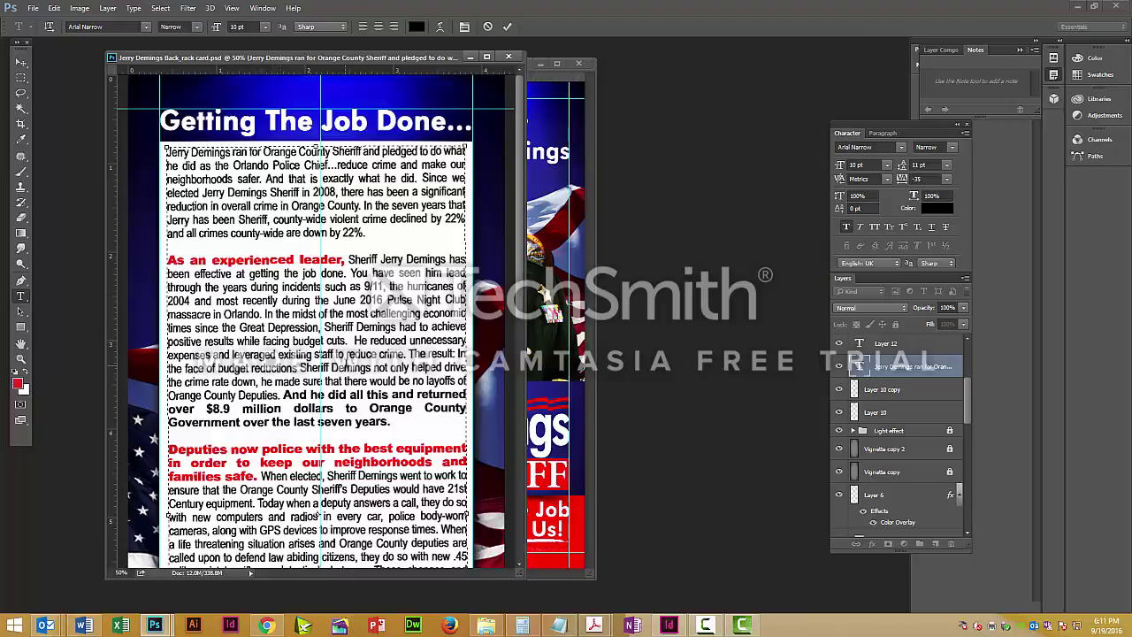
- Select all the body paragraphs above the check-mark list and set their tracking to -10
scroll(364, 352, "down", 5)
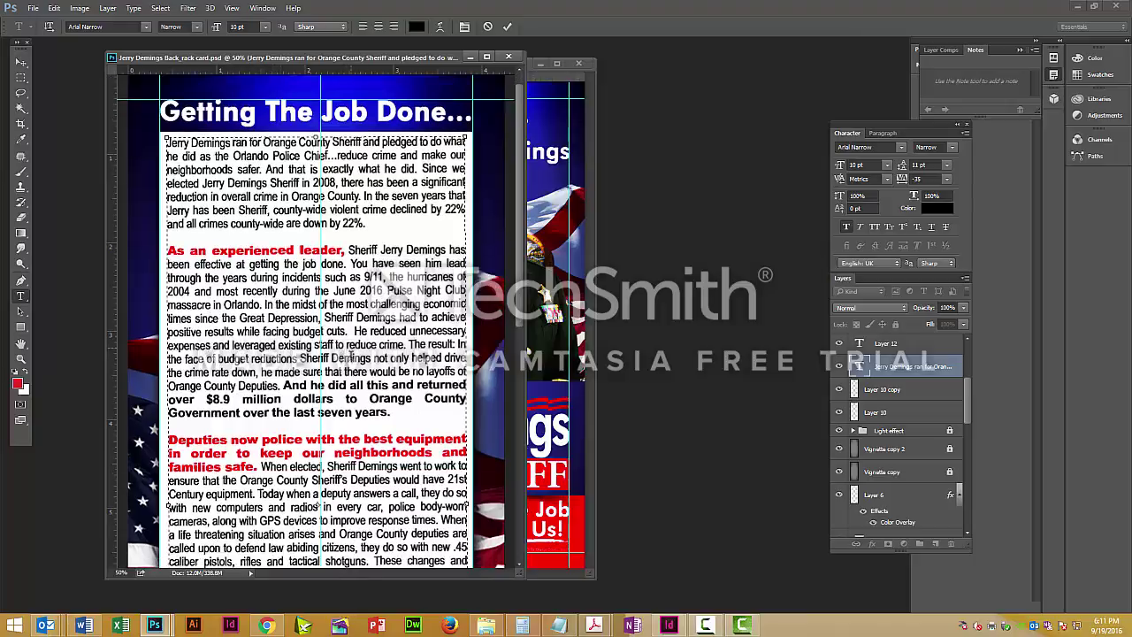
scroll(363, 352, "down", 6)
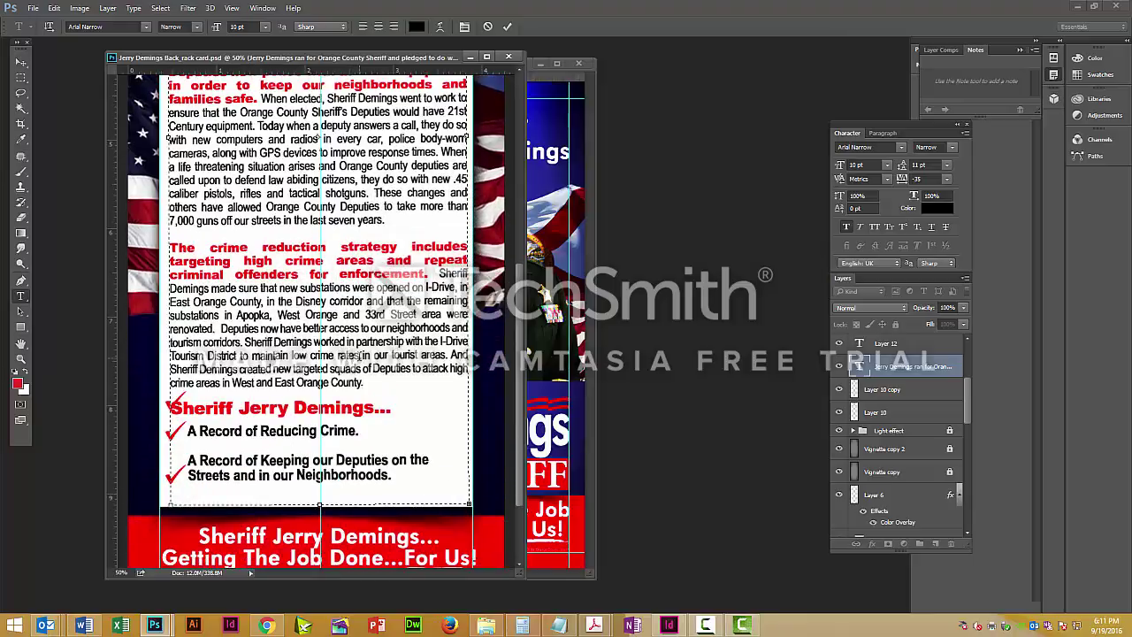
left_click_drag(371, 372, 217, 71)
scroll(168, 331, "up", 10)
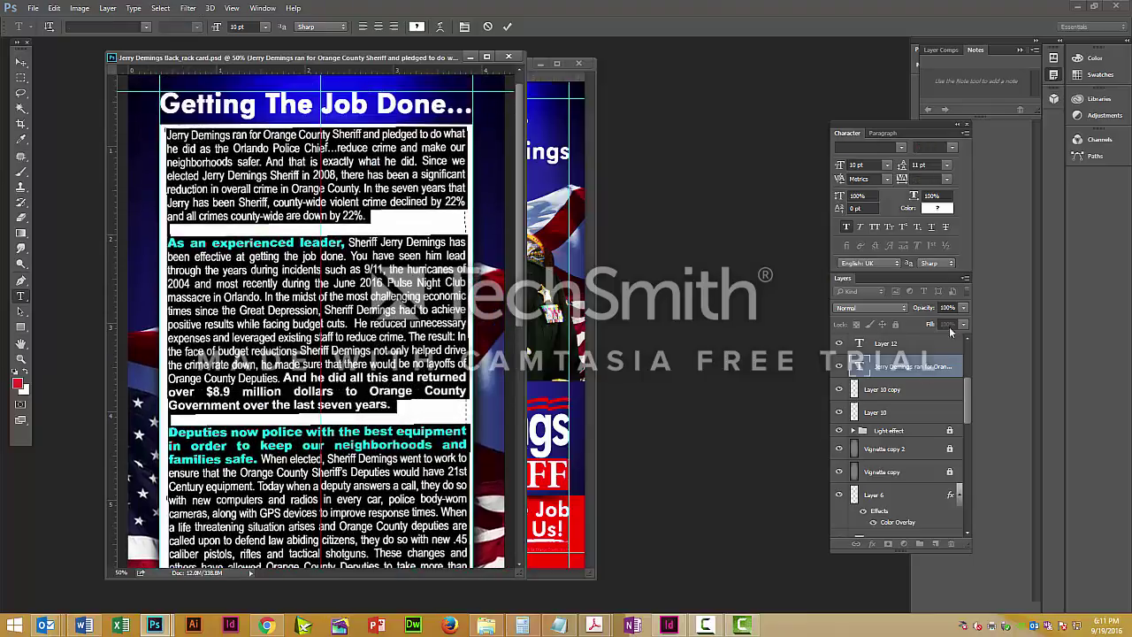
left_click(949, 179)
left_click(941, 250)
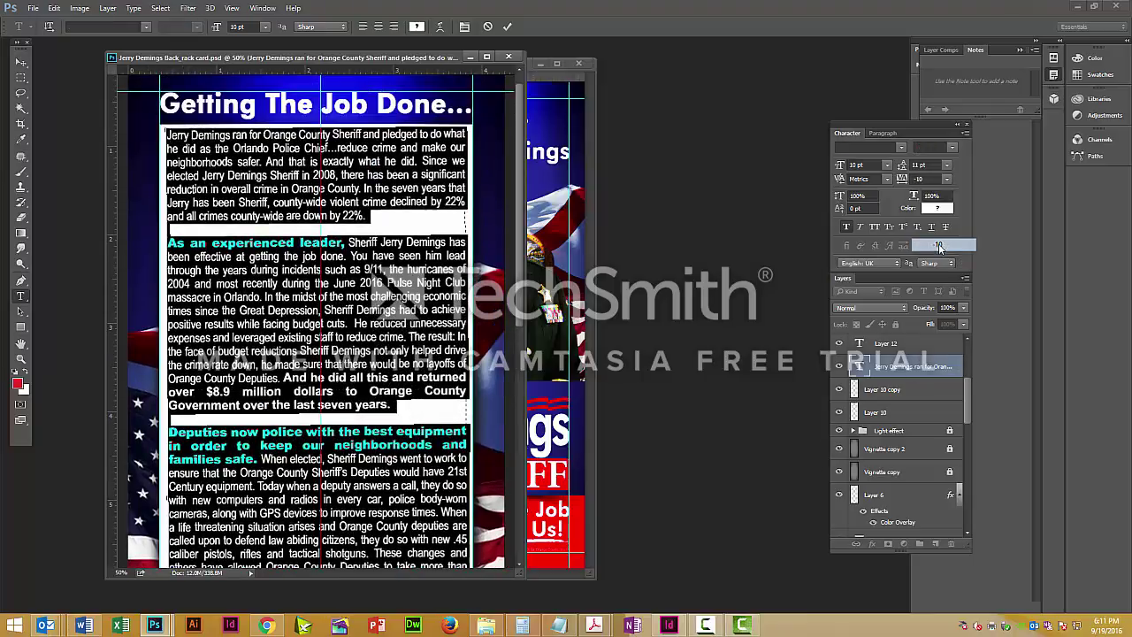
- Tighten the selected body text's tracking to -20 and commit the text edit
scroll(314, 327, "down", 7)
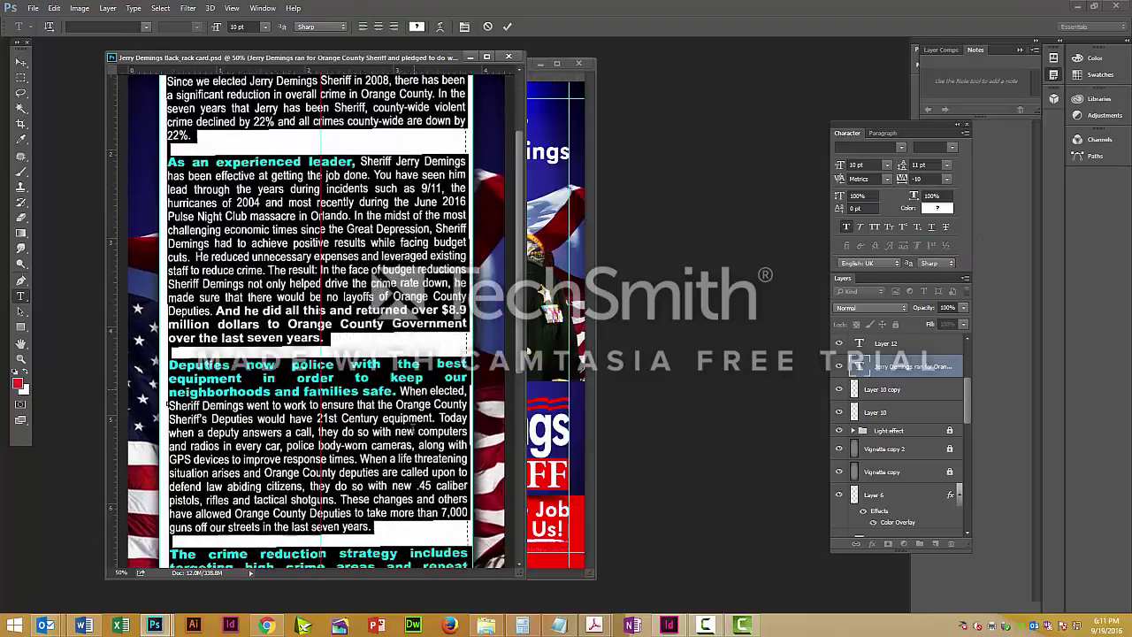
scroll(413, 442, "down", 2)
scroll(413, 442, "up", 4)
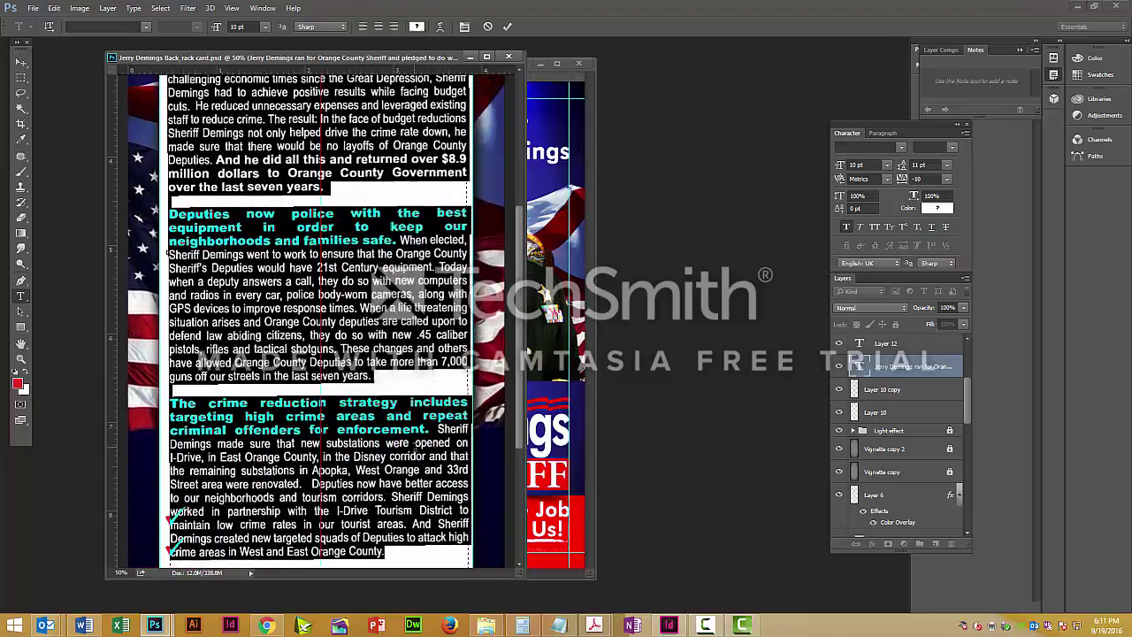
left_click(919, 179)
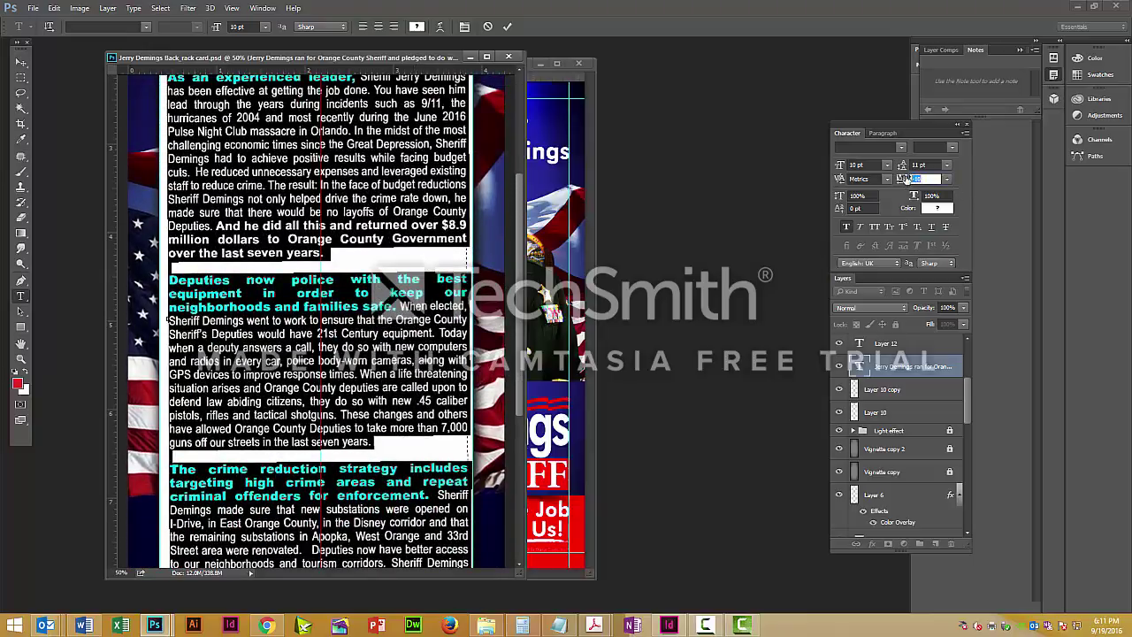
type("-20")
key("Return")
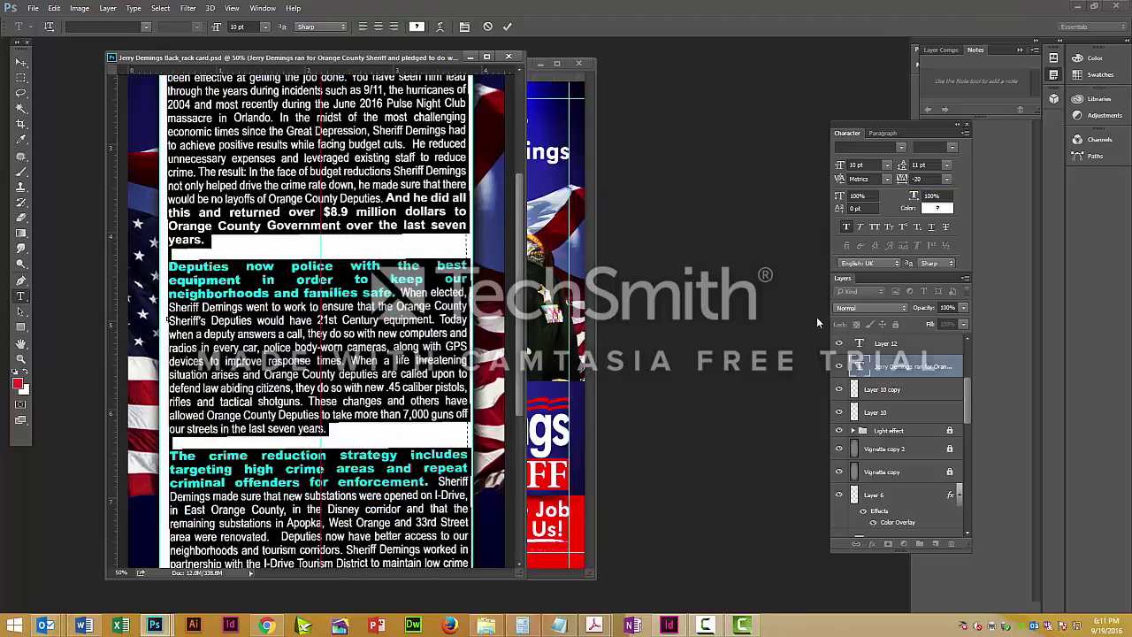
left_click(507, 28)
- Review the line breaks and paragraph spacing of the back card's body text
scroll(353, 292, "up", 4)
scroll(352, 291, "down", 2)
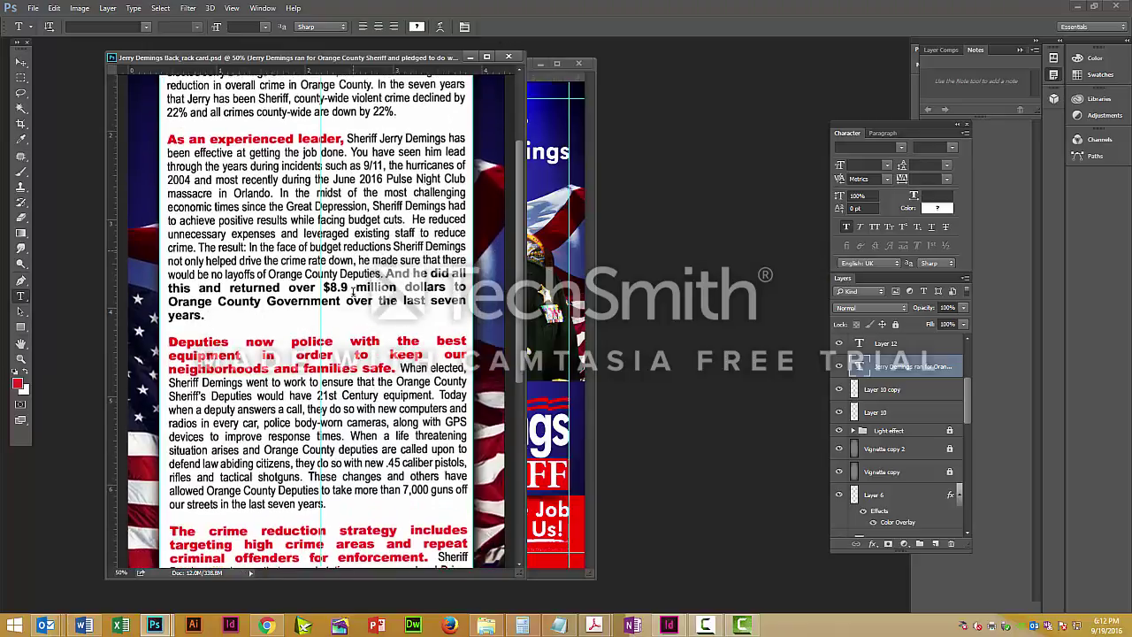
scroll(352, 292, "down", 6)
scroll(361, 333, "up", 3)
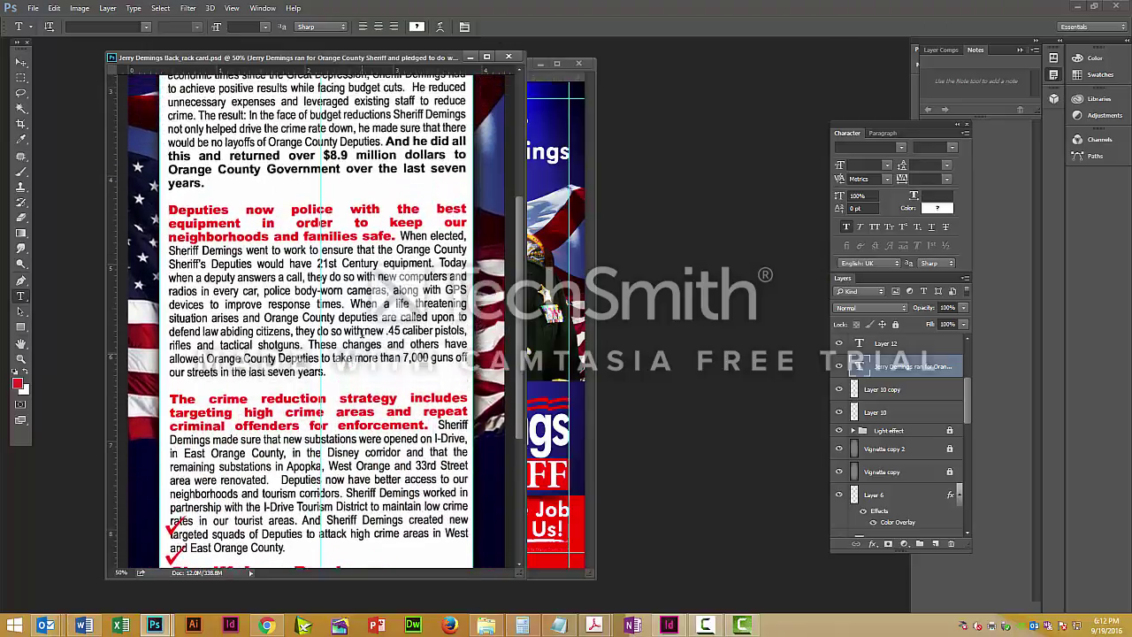
scroll(361, 332, "up", 7)
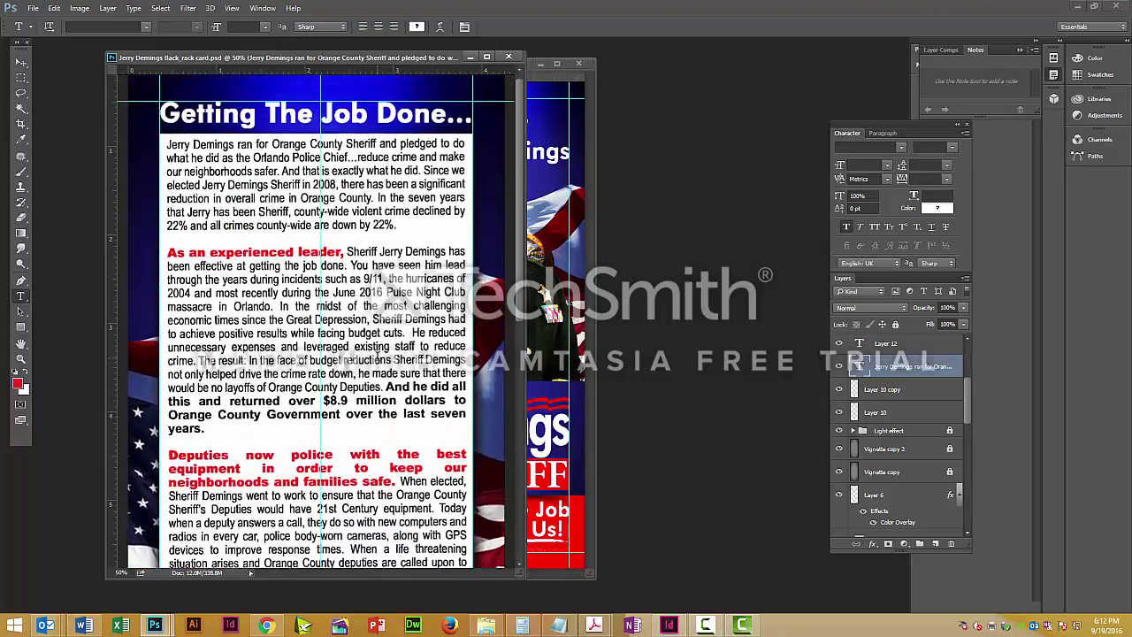
scroll(361, 332, "up", 1)
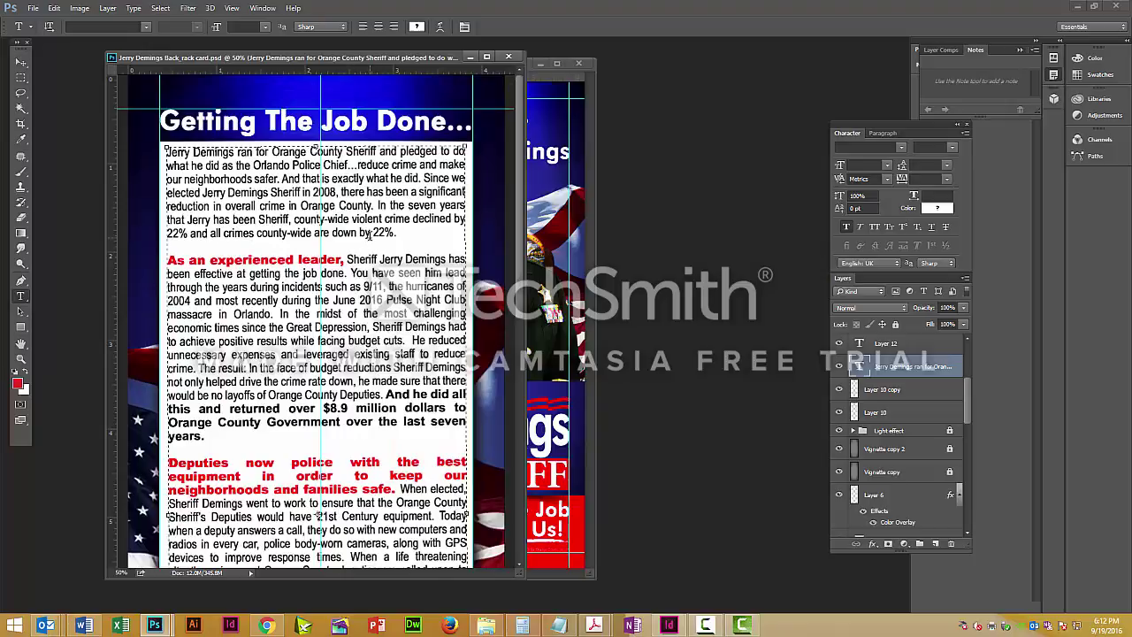
- Set the leading of the blank line above "As an experienced leader," to 6 pt
left_click(362, 257)
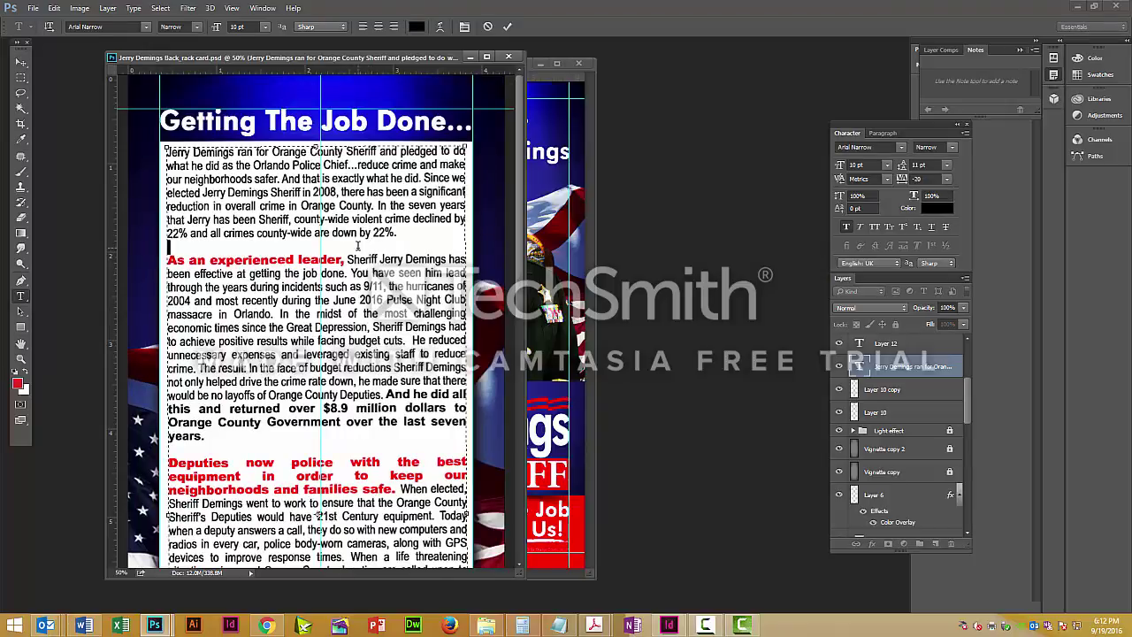
left_click(945, 165)
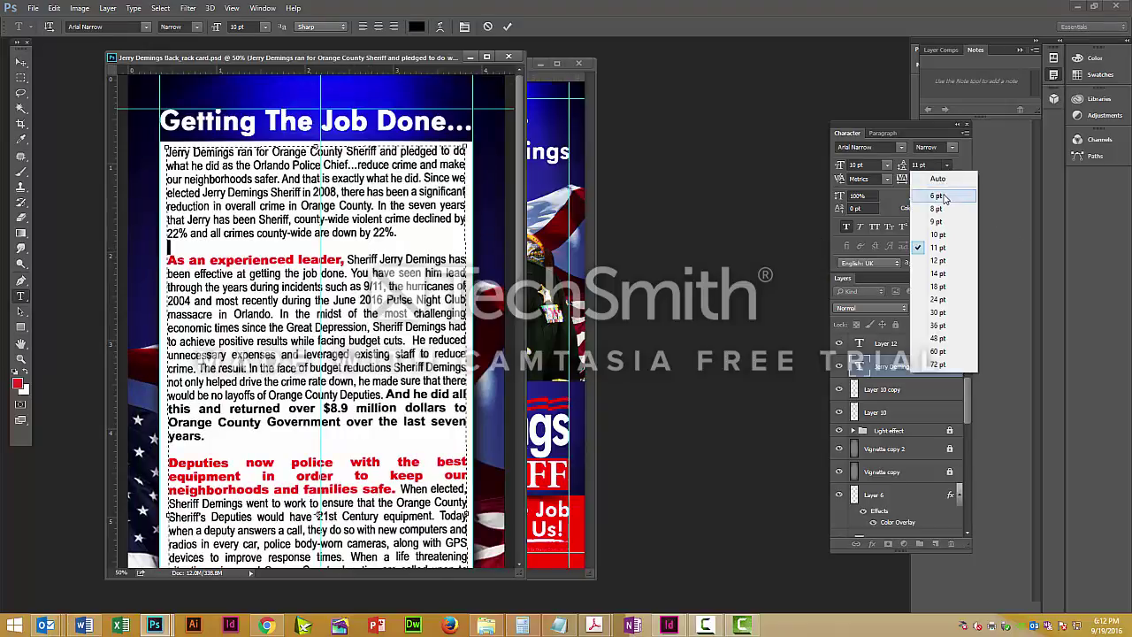
left_click(940, 197)
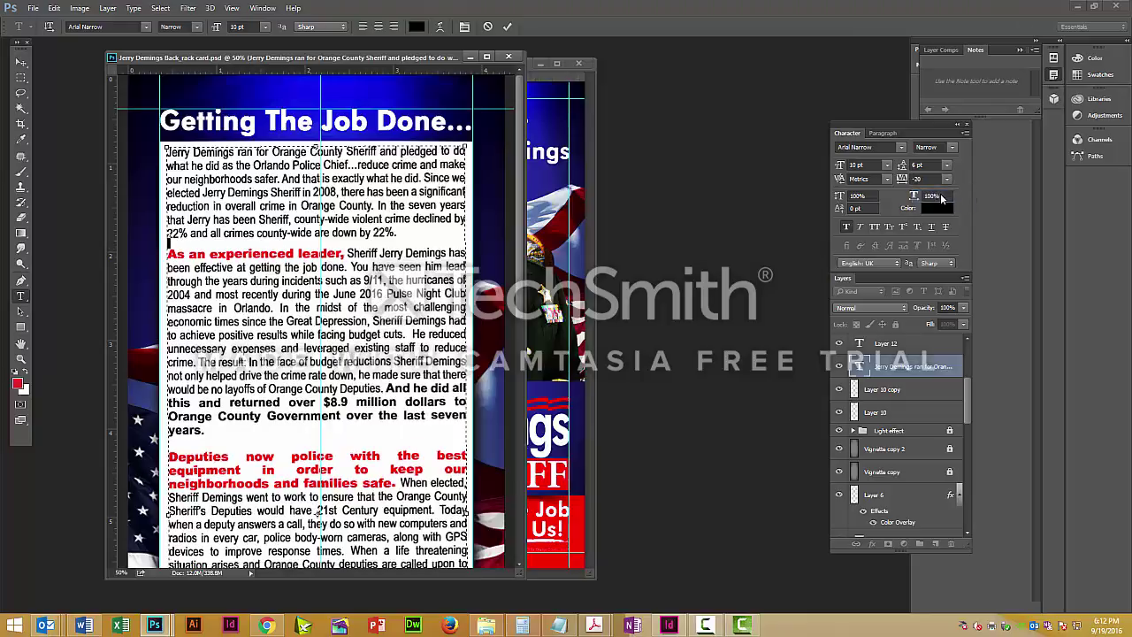
- Tighten the leading of the blank lines above the "Deputies now police" and "The crime reduction strategy" paragraphs and above the check-mark list's heading
left_click(256, 439)
scroll(261, 436, "down", 5)
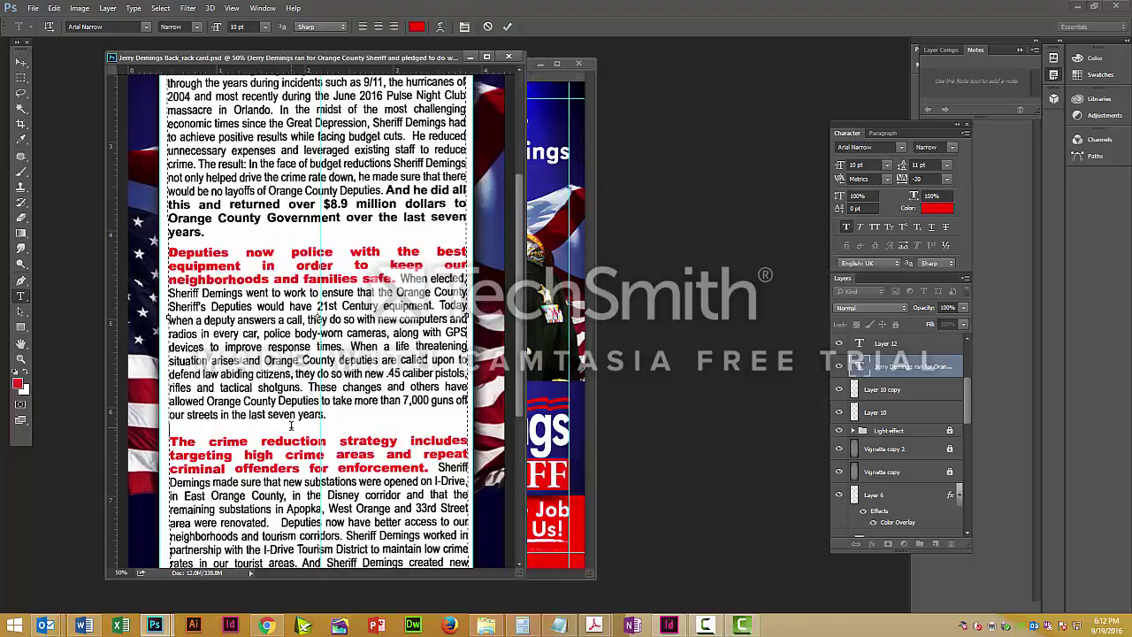
scroll(284, 427, "down", 2)
scroll(285, 427, "down", 2)
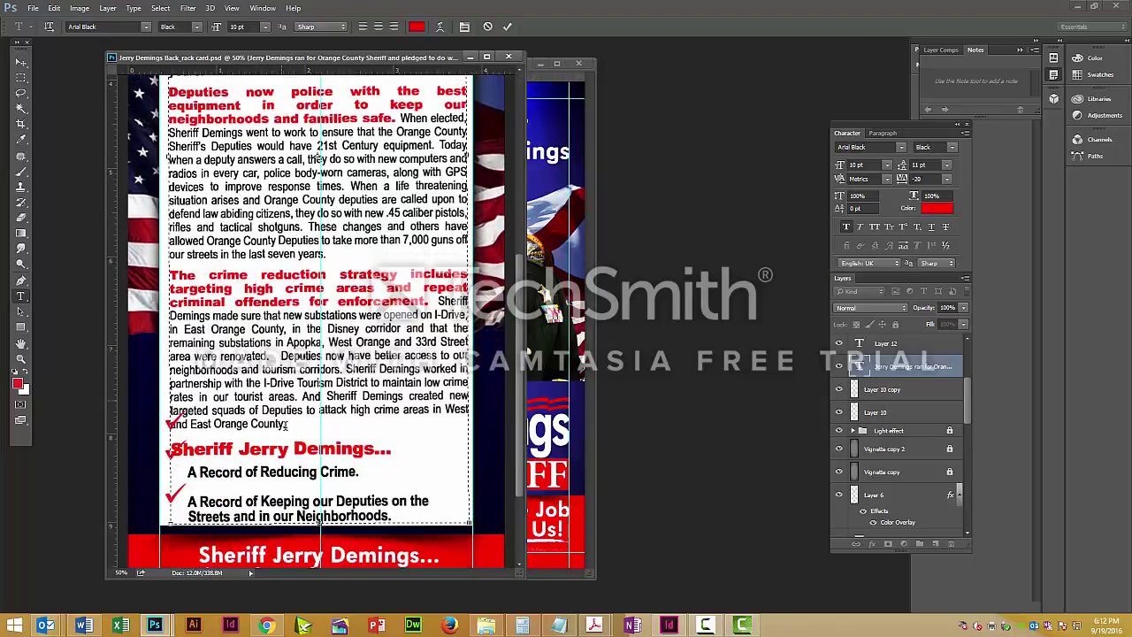
left_click(290, 429)
left_click(292, 433)
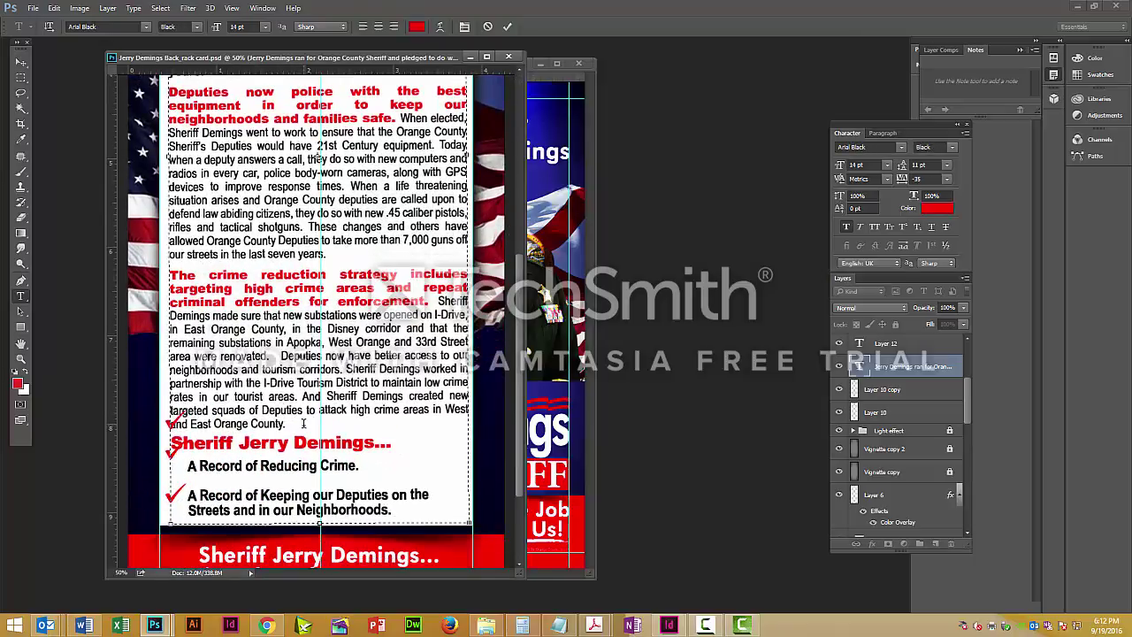
scroll(296, 428, "up", 3)
scroll(308, 428, "up", 8)
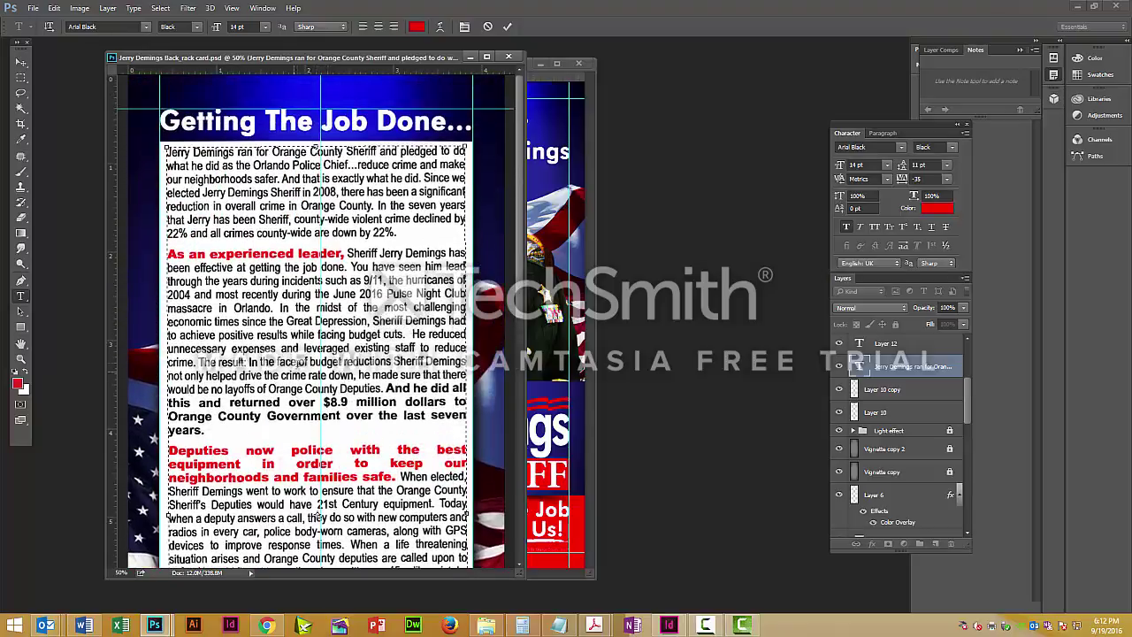
- Set the horizontal scale of the red lead-in "As an experienced leader," to 90%
left_click_drag(345, 253, 167, 254)
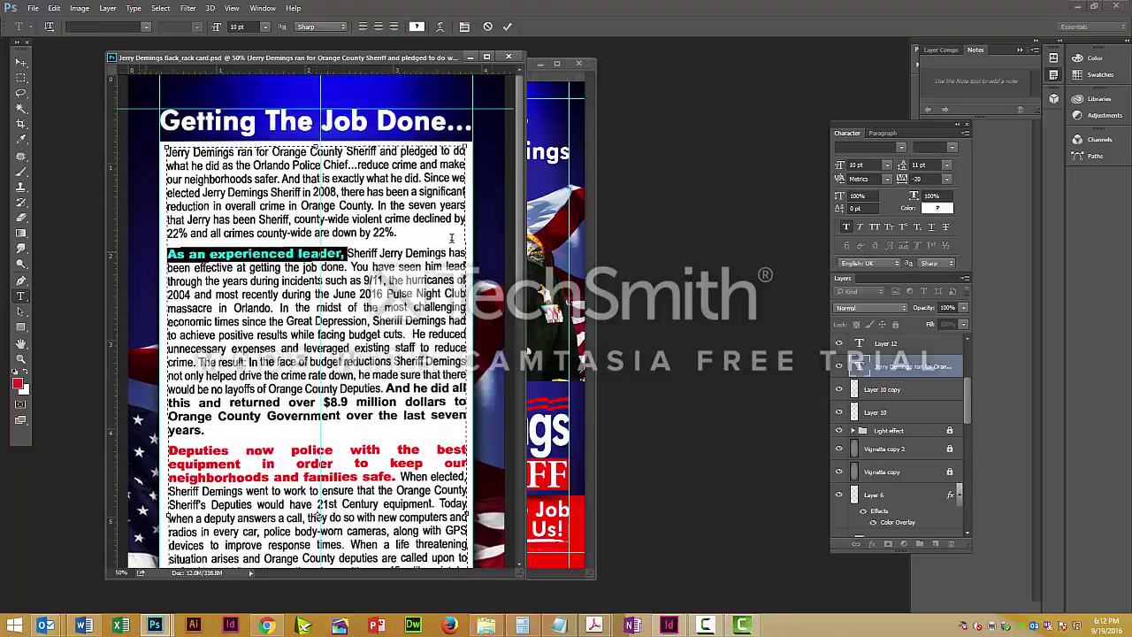
left_click_drag(935, 194, 881, 196)
type("90")
key("Return")
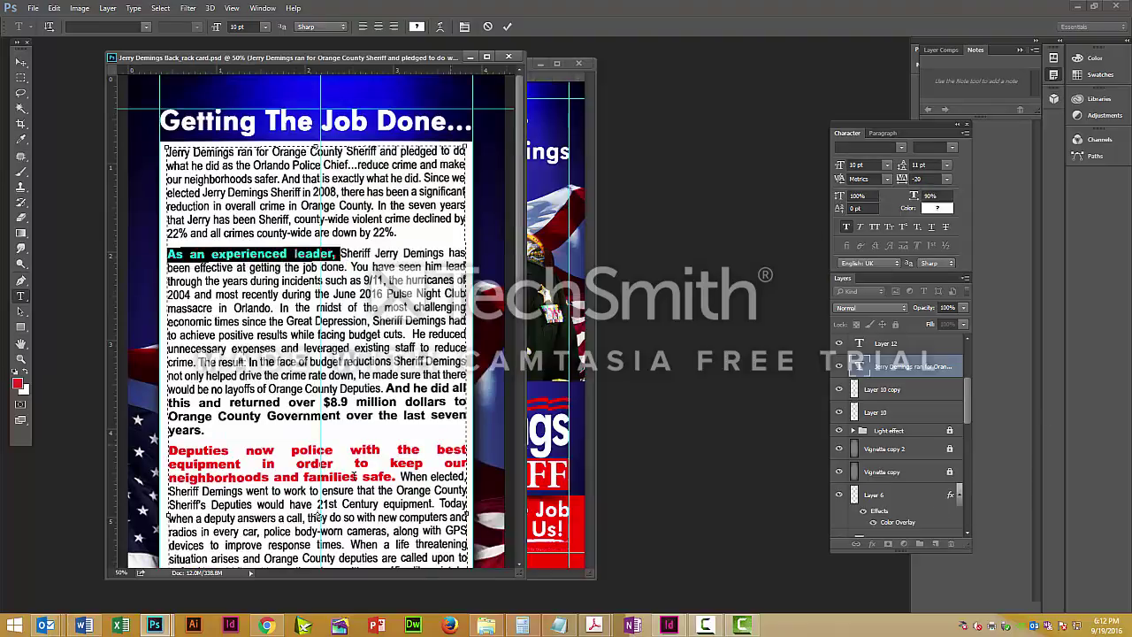
- Narrow the red lead-in sentence starting "Deputies now police" to a horizontal scale of 87%
left_click_drag(395, 479, 168, 449)
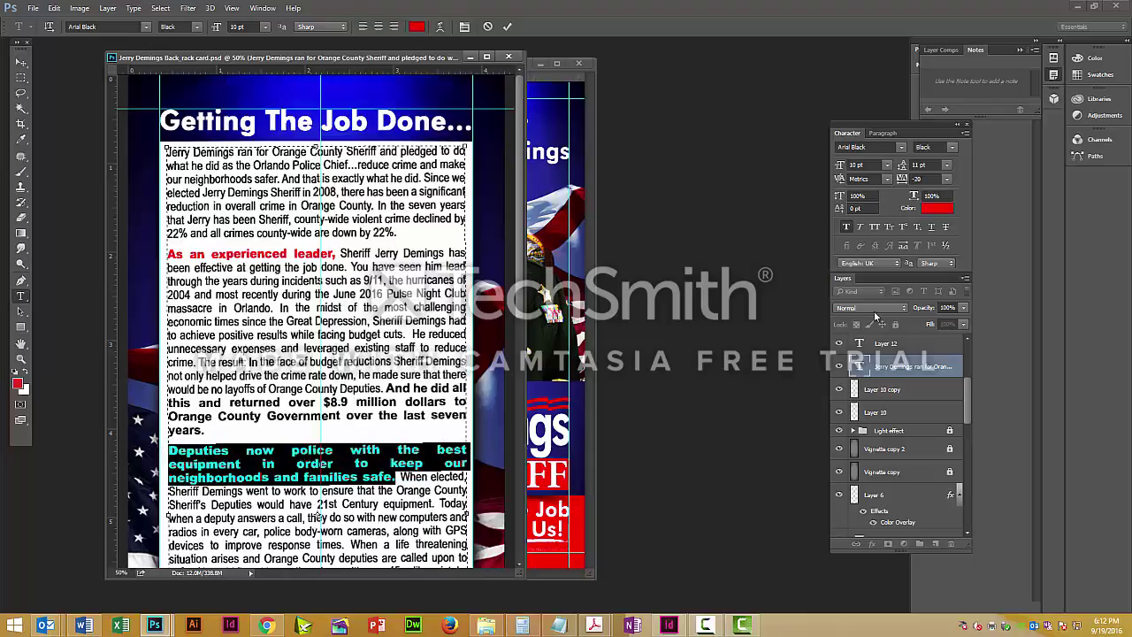
left_click(944, 193)
type("80")
key("Return")
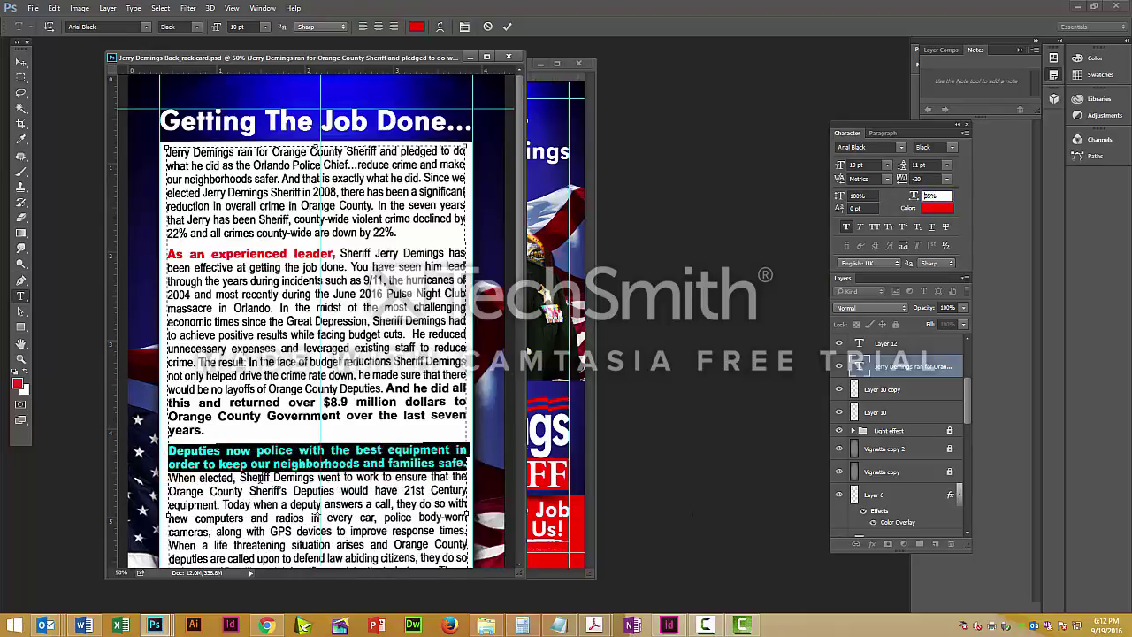
key("Up")
key("Up")
key("Up")
key("Up")
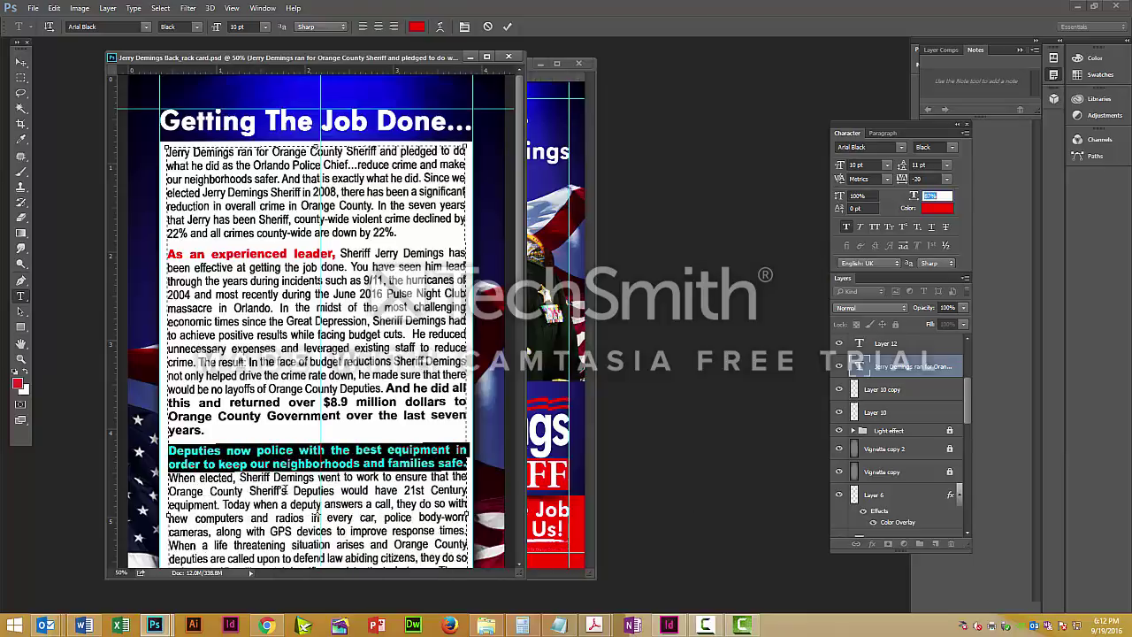
left_click(284, 490)
- Set the horizontal scale of the red lead-in sentence starting "The crime reduction strategy" to 90%
scroll(385, 496, "down", 5)
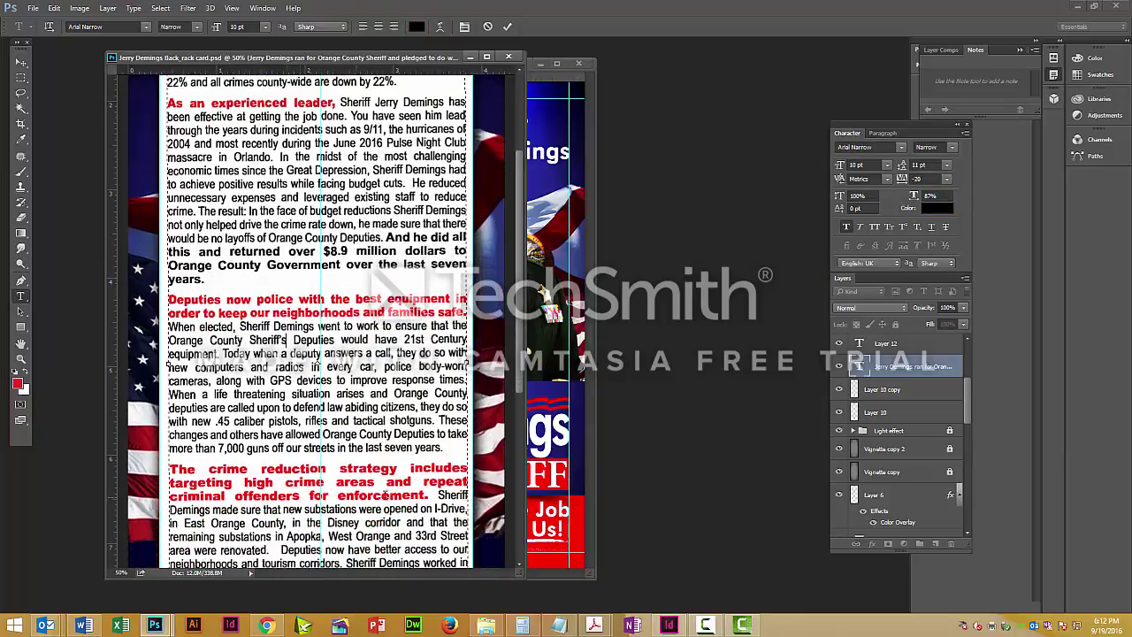
left_click_drag(434, 495, 168, 467)
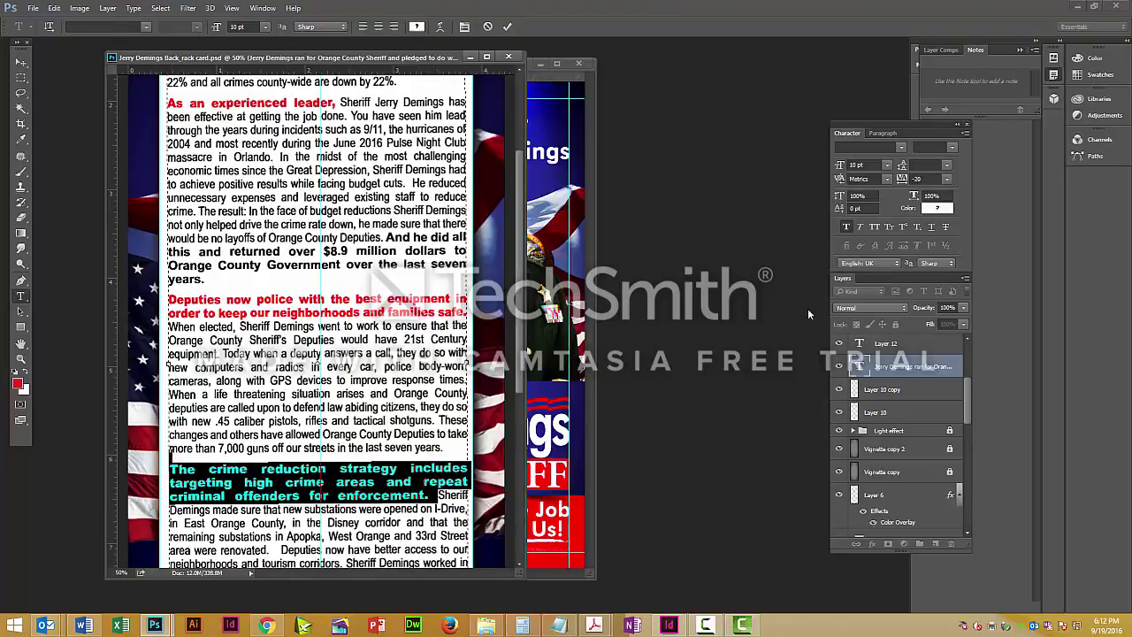
left_click(935, 195)
type("90")
key("Return")
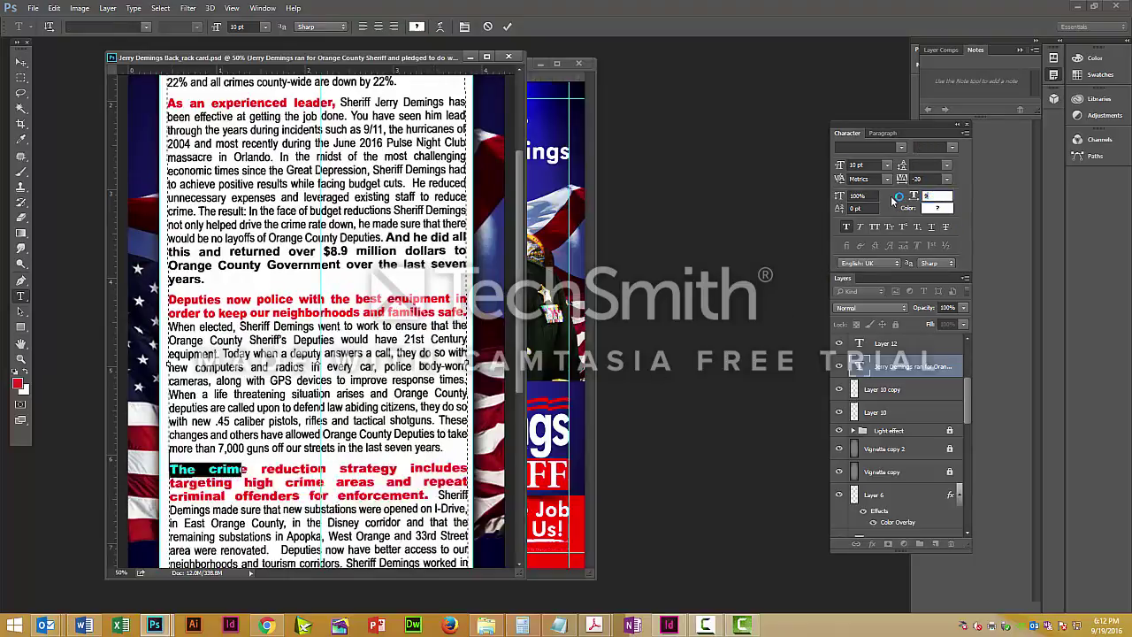
left_click(421, 536)
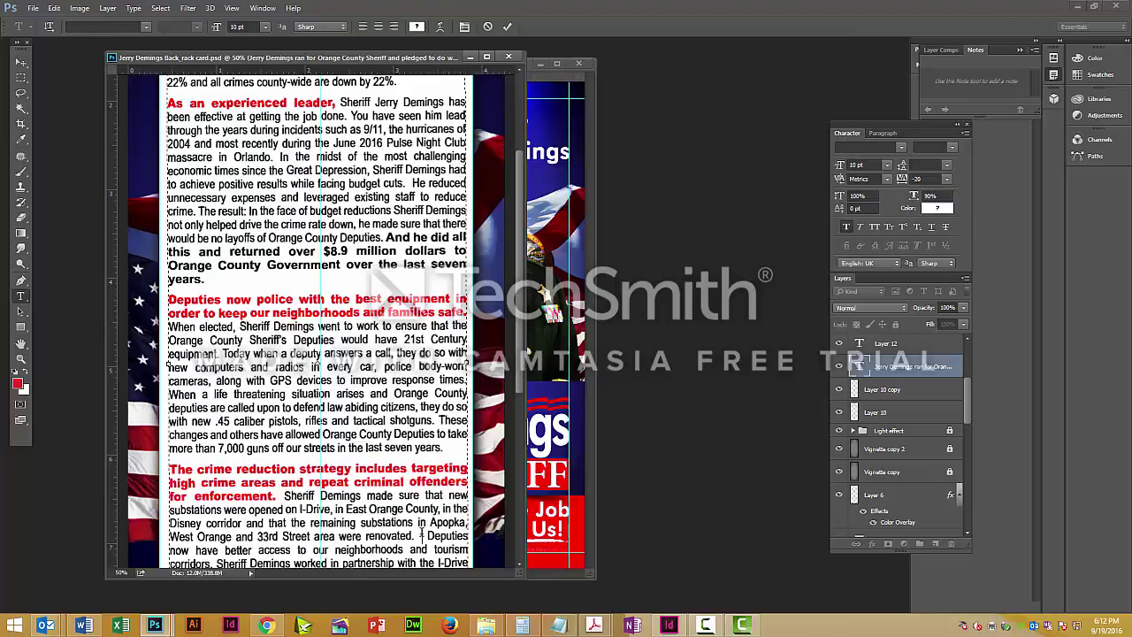
- Extend the body text box downward past the white panel to make room for the last check-mark list item
scroll(423, 531, "down", 6)
scroll(422, 532, "down", 2)
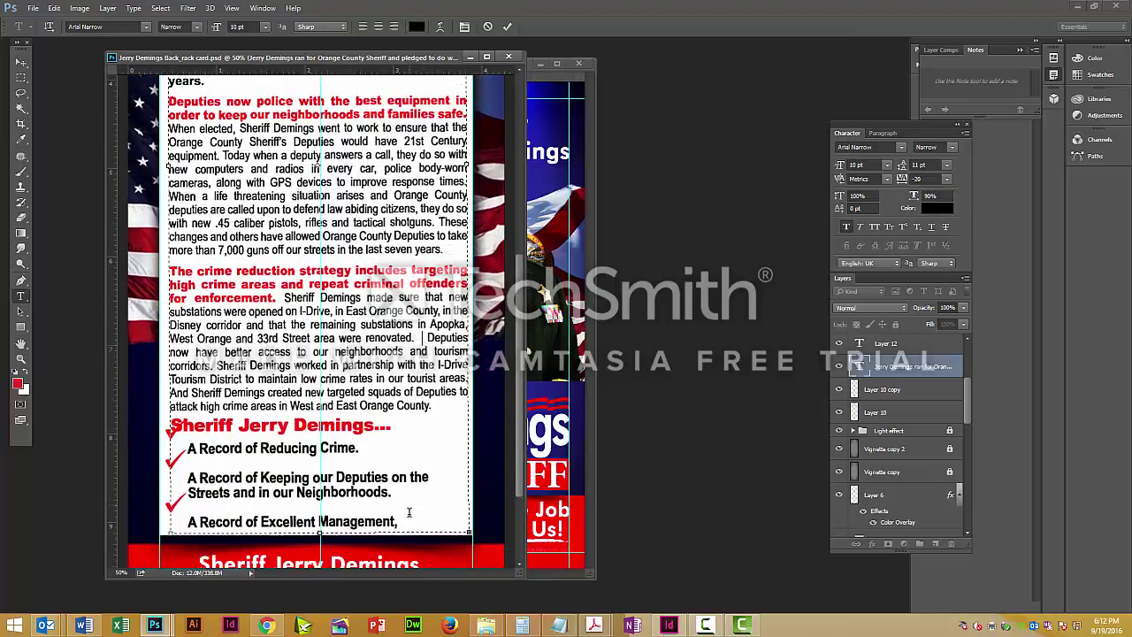
left_click_drag(323, 514, 331, 583)
- Set the leading of the two blank lines between the check-mark list items to 6 pt
left_click(271, 430)
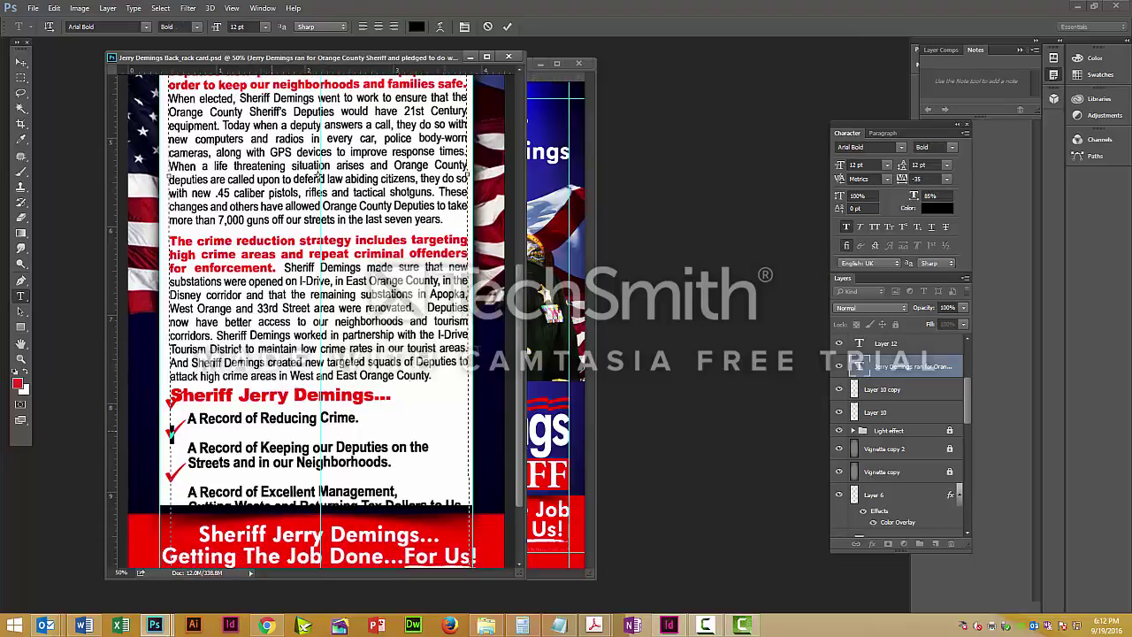
left_click(946, 164)
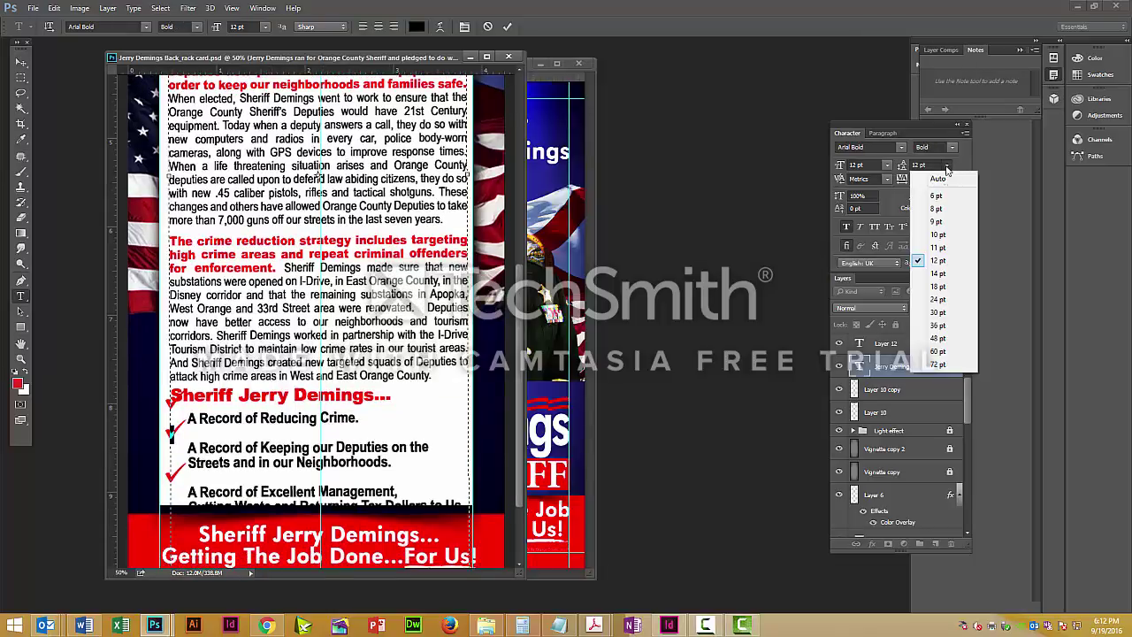
left_click(937, 198)
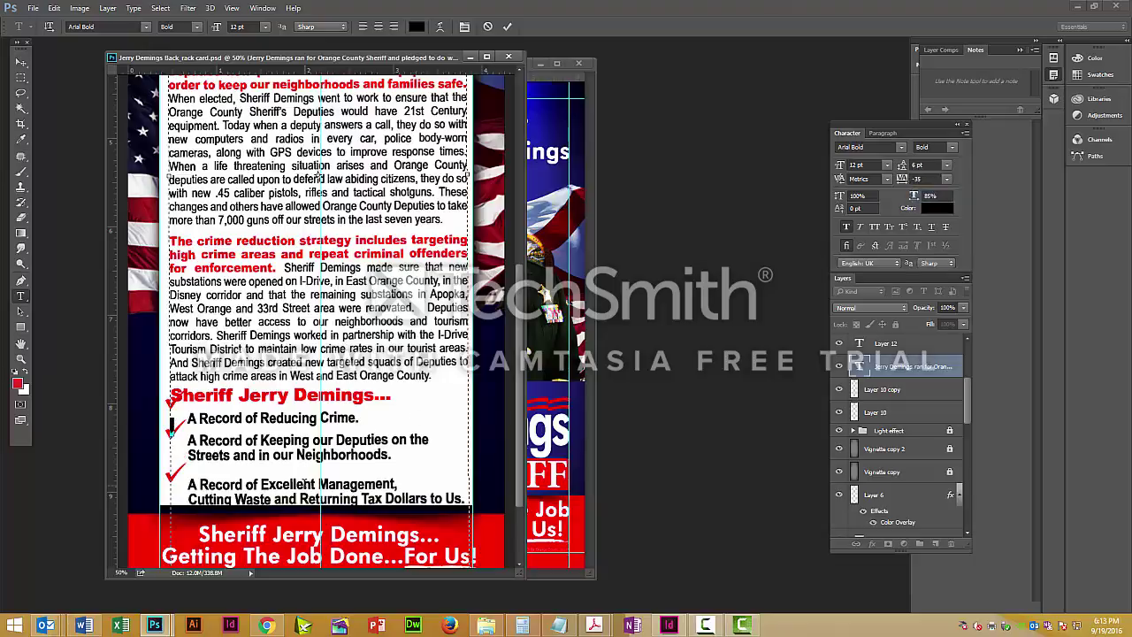
left_click(946, 164)
left_click(937, 198)
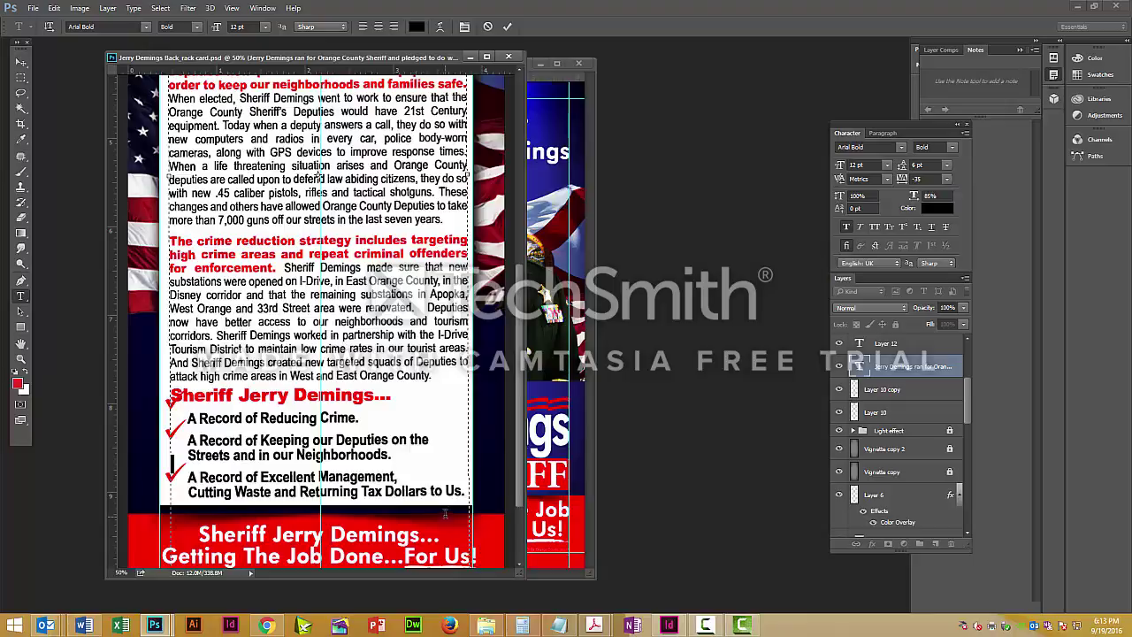
left_click(464, 489)
left_click_drag(492, 584, 491, 594)
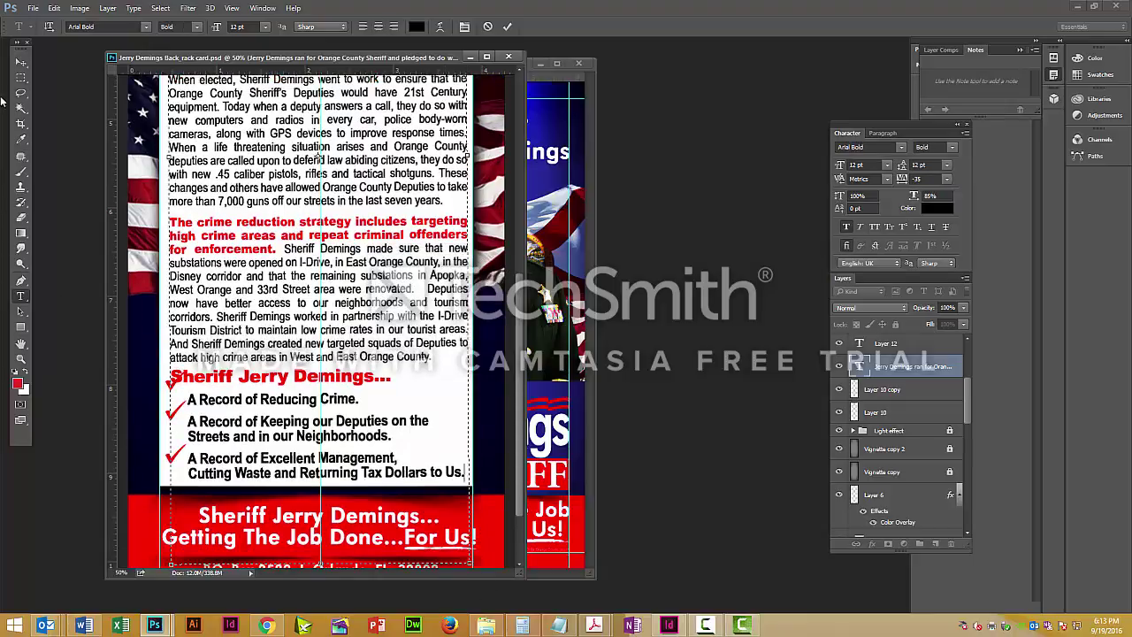
- Select all three red check marks and move them down together until the first one sits beside "A Record of Reducing Crime."
left_click(19, 64)
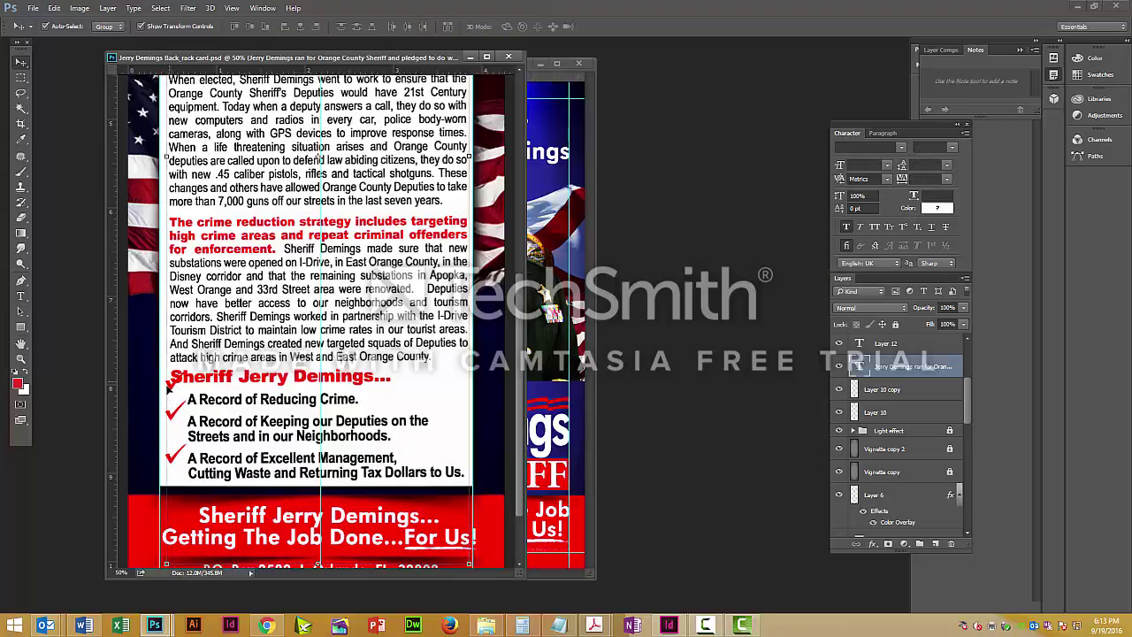
left_click(168, 386)
left_click_drag(176, 425, 175, 465)
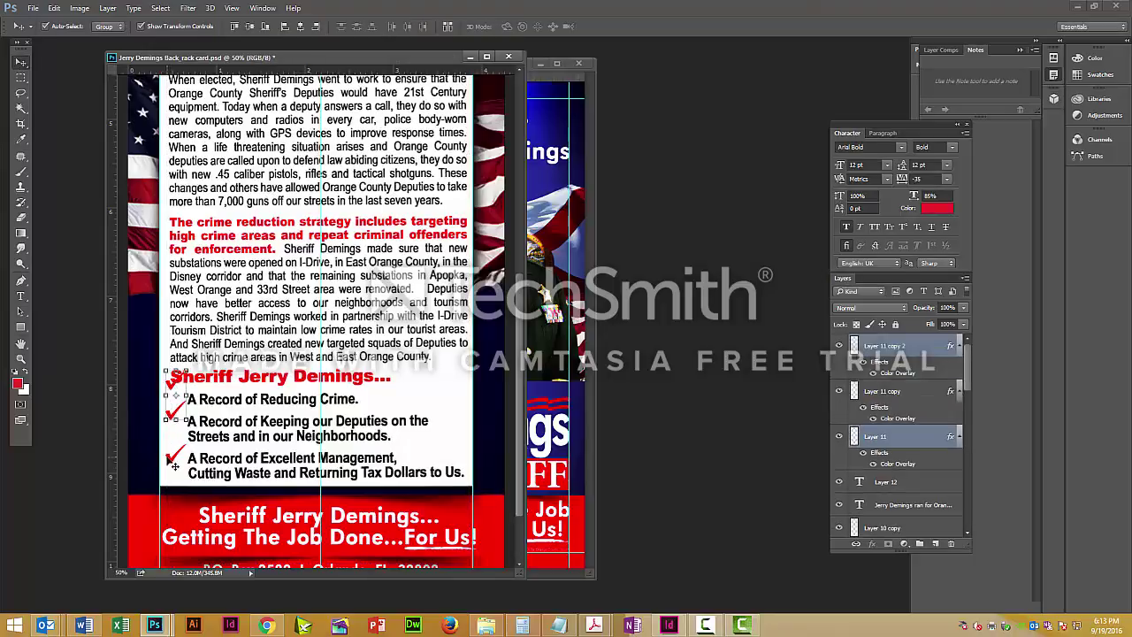
left_click(174, 410, "shift")
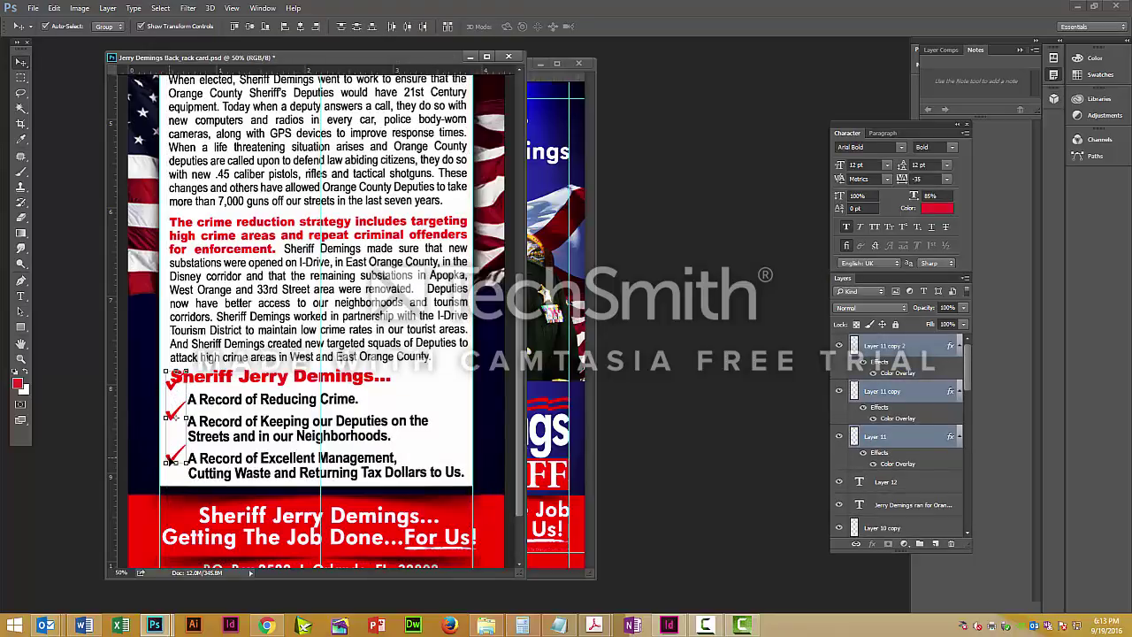
key("Down")
key("Down")
key("Down")
key("Down")
key("Down")
key("Down")
key("Down")
key("Down")
key("Down")
key("Down")
key("Down")
key("Down")
key("Down")
key("Down")
key("Down")
key("Down")
key("Down")
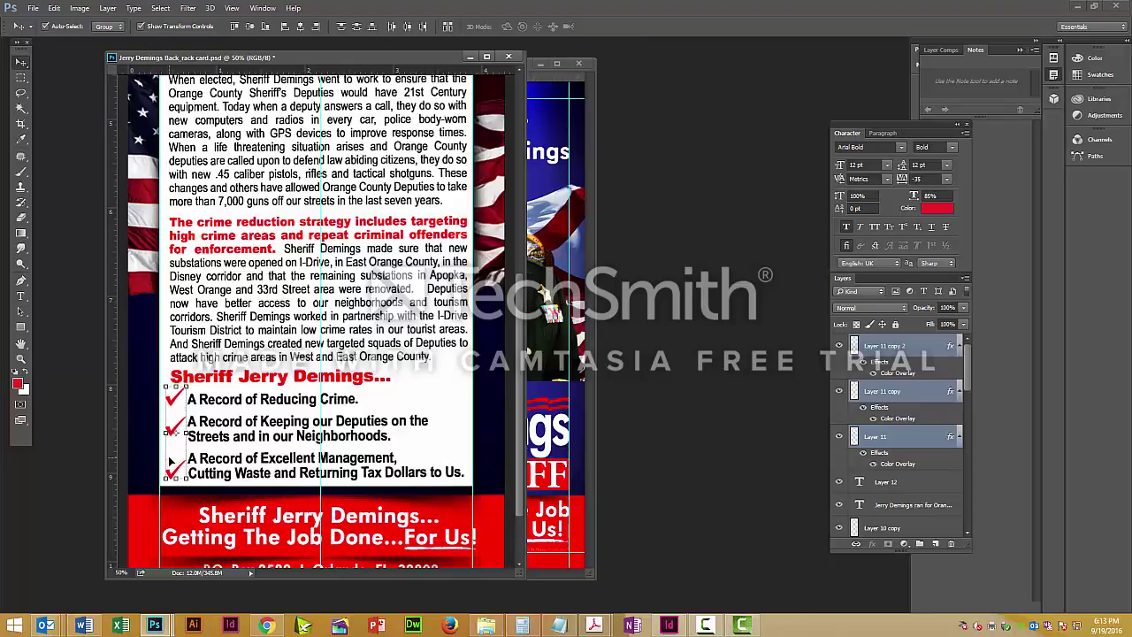
key("Down")
key("Down")
key("Down")
key("Down")
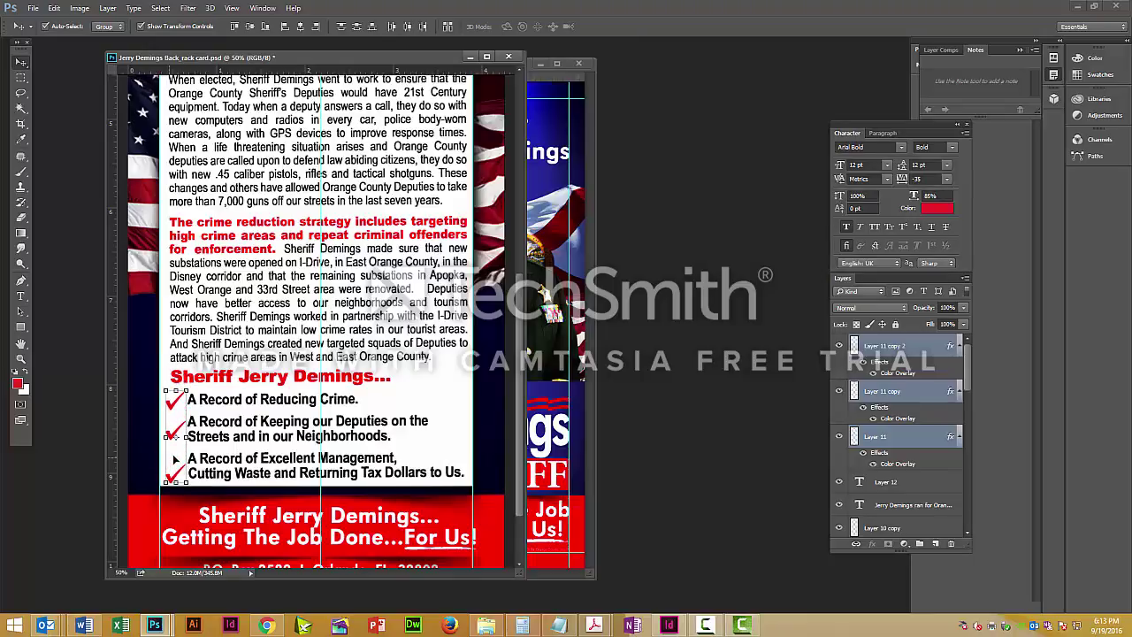
- Move the second and third check marks up individually to align with the first lines of their list items
left_click(361, 460)
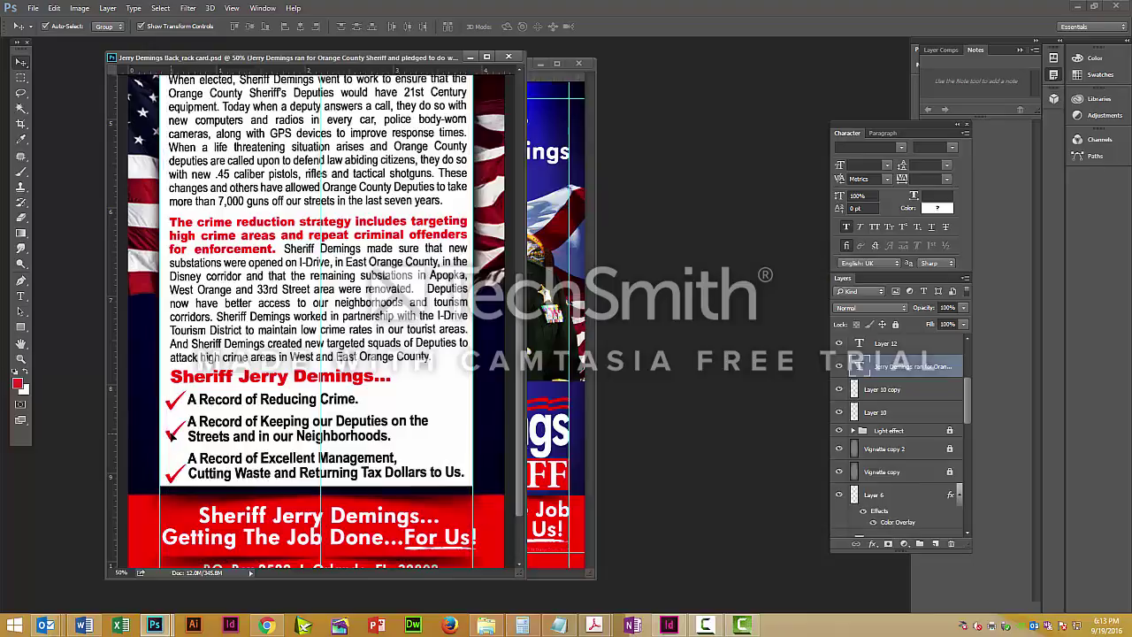
left_click(174, 431)
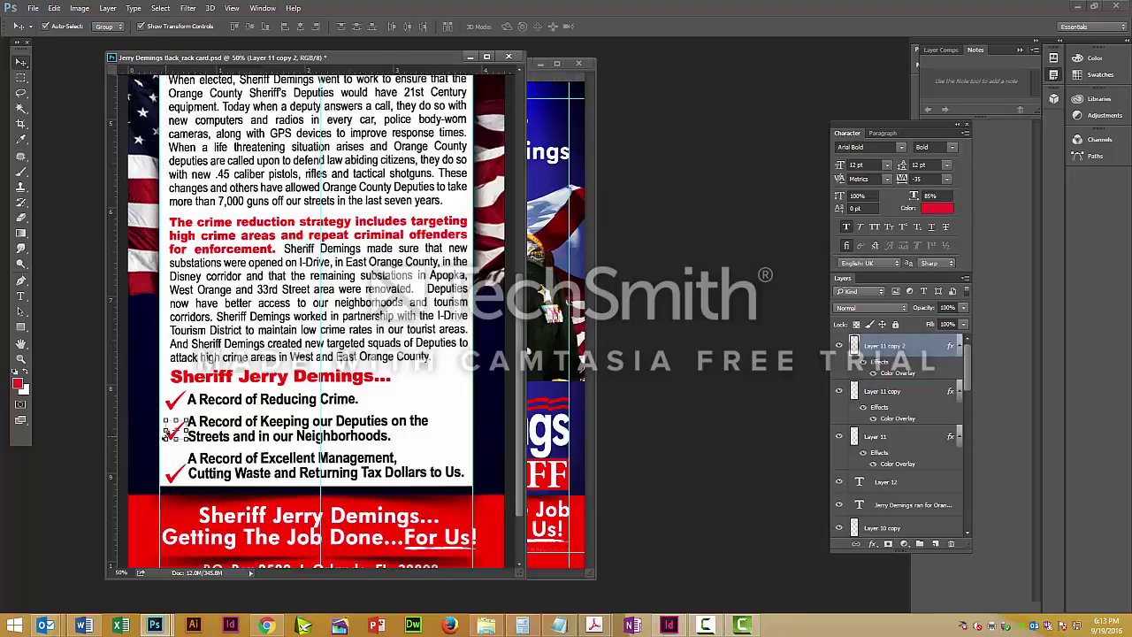
left_click(173, 477)
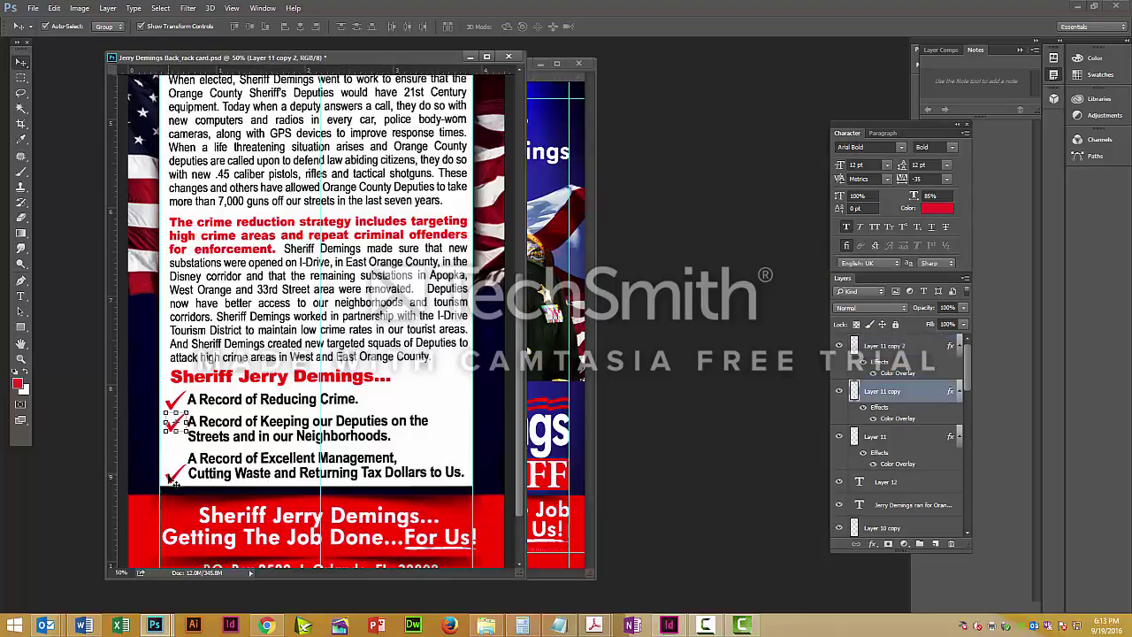
left_click_drag(173, 476, 172, 456)
- Check the top of the back card and save the document
scroll(354, 446, "up", 10)
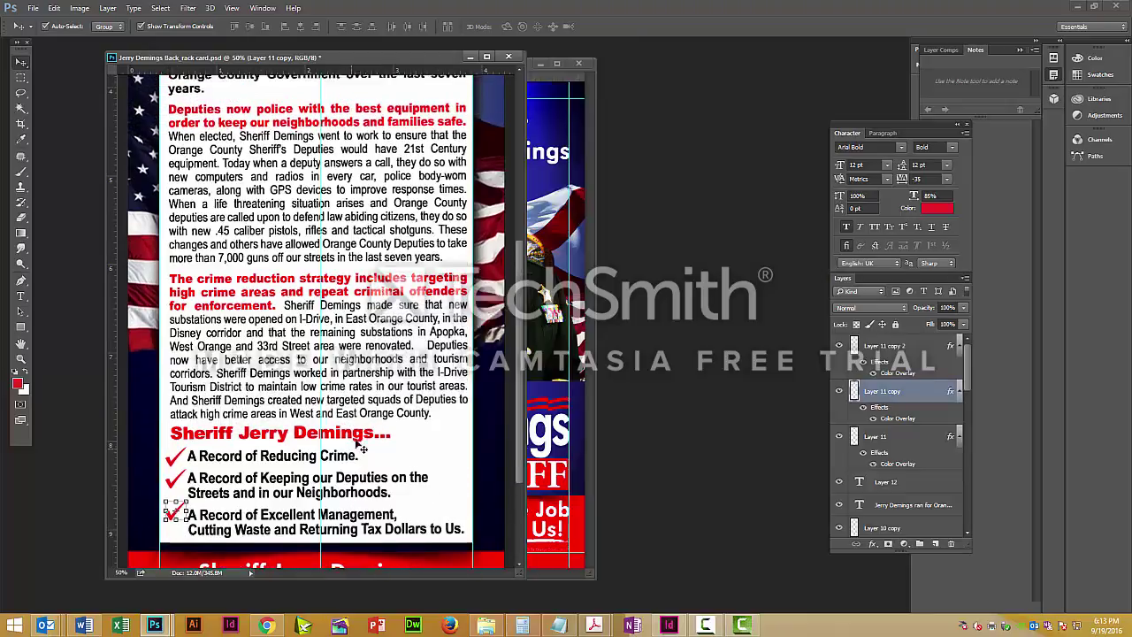
scroll(370, 451, "up", 4)
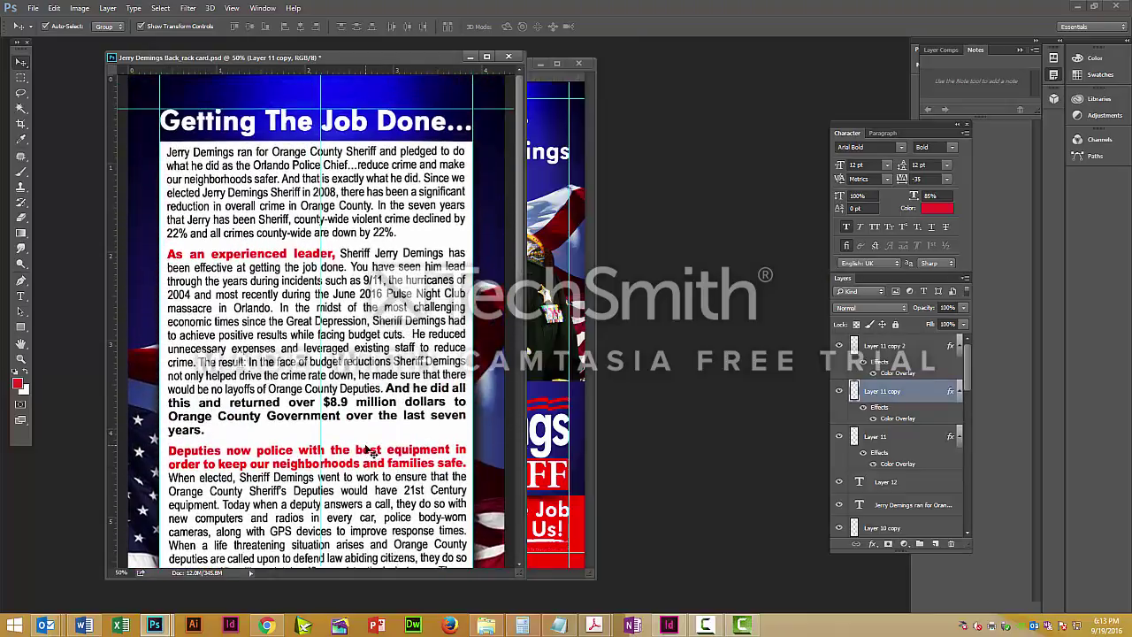
left_click(33, 8)
left_click(55, 125)
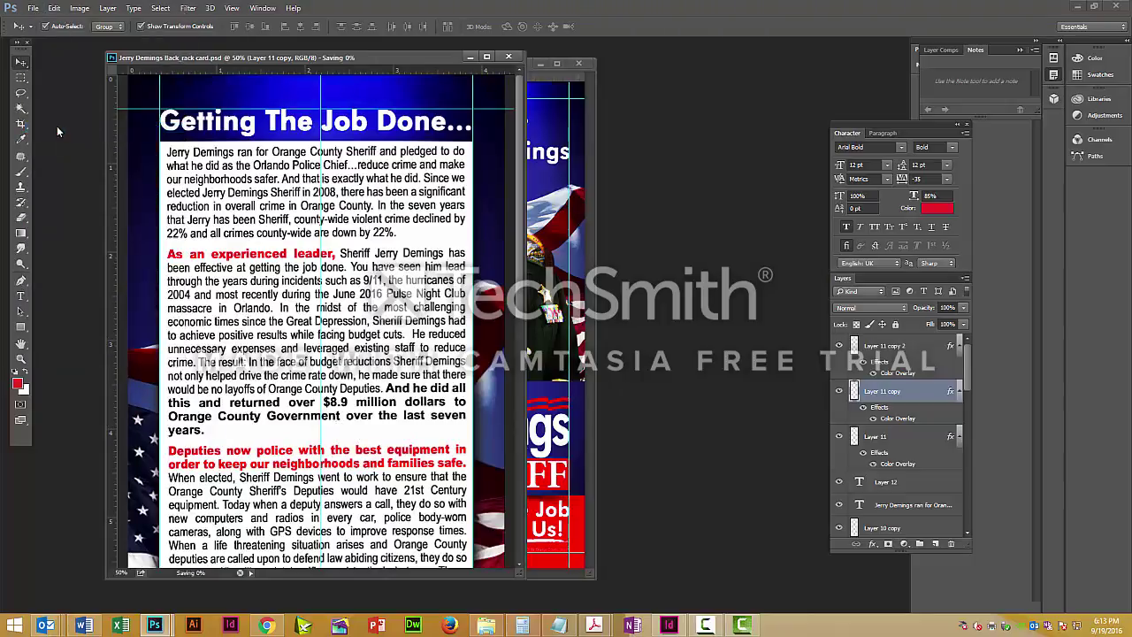
- Flatten the back card into a single layer, discarding its hidden layers
left_click(34, 9)
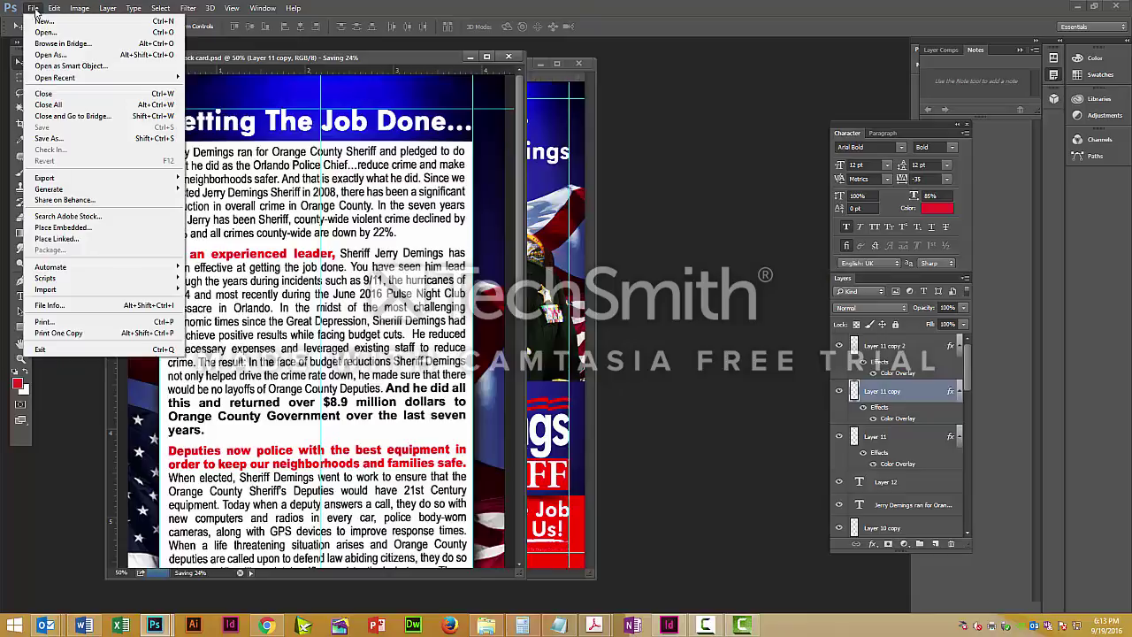
mouse_move(108, 8)
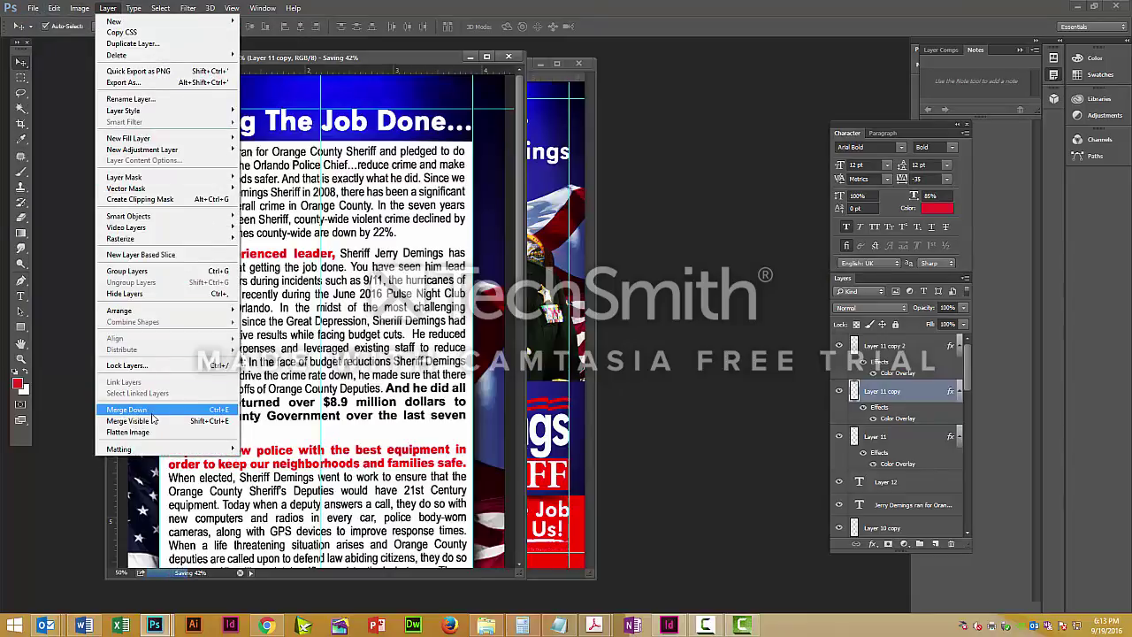
left_click(129, 431)
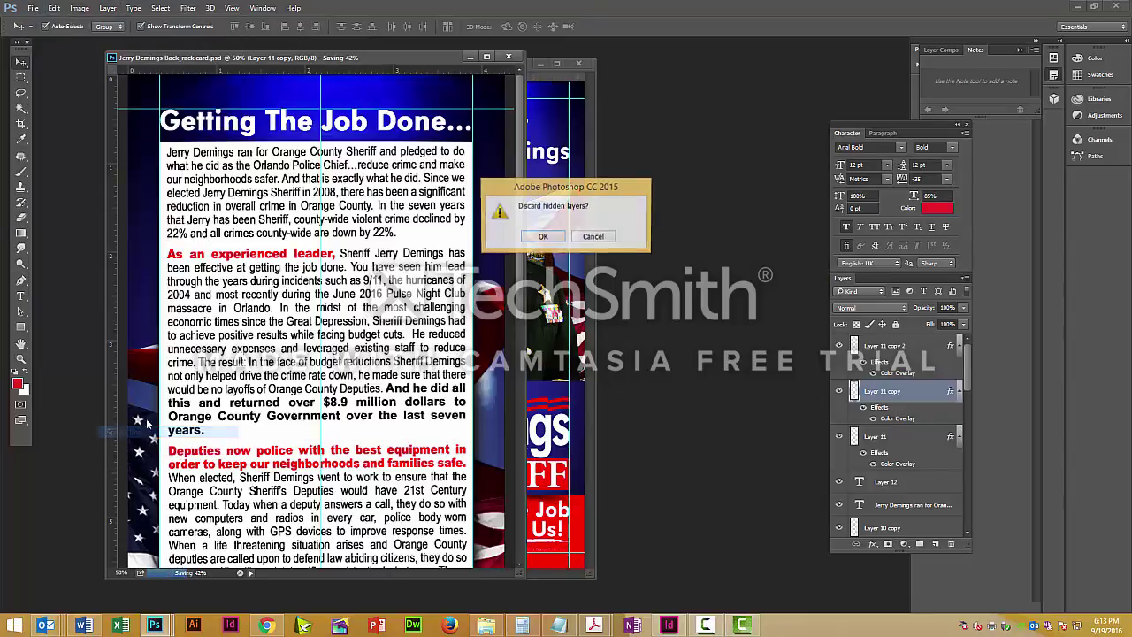
left_click(555, 237)
- Save the flattened back card as a JPEG named Jerry Demings Back_rack card at maximum quality, replacing the existing file
left_click(31, 8)
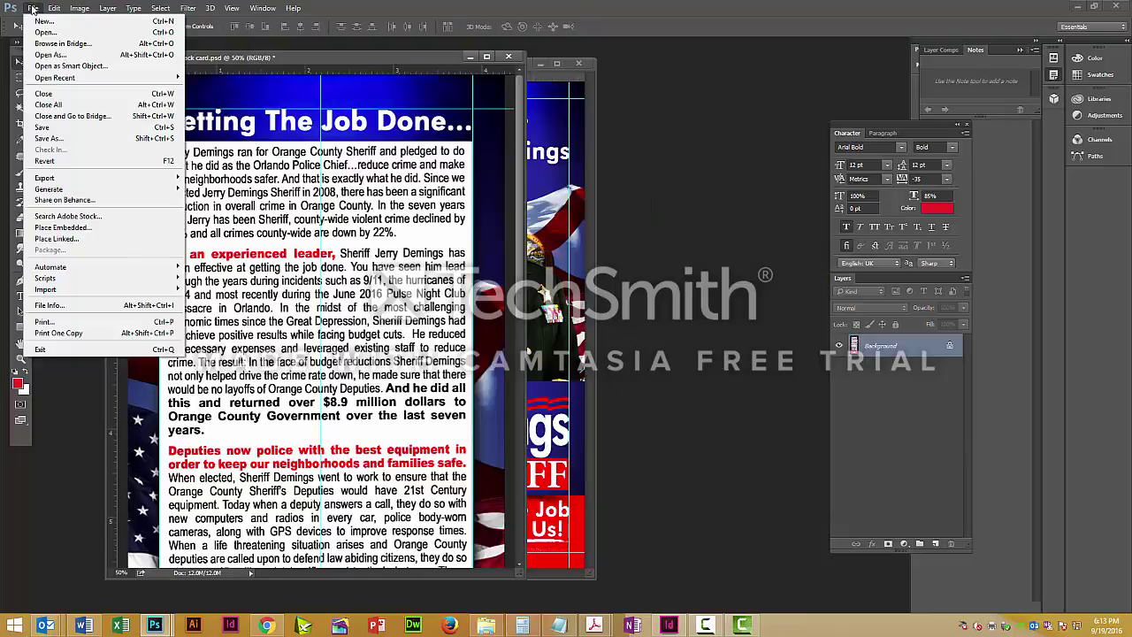
left_click(60, 139)
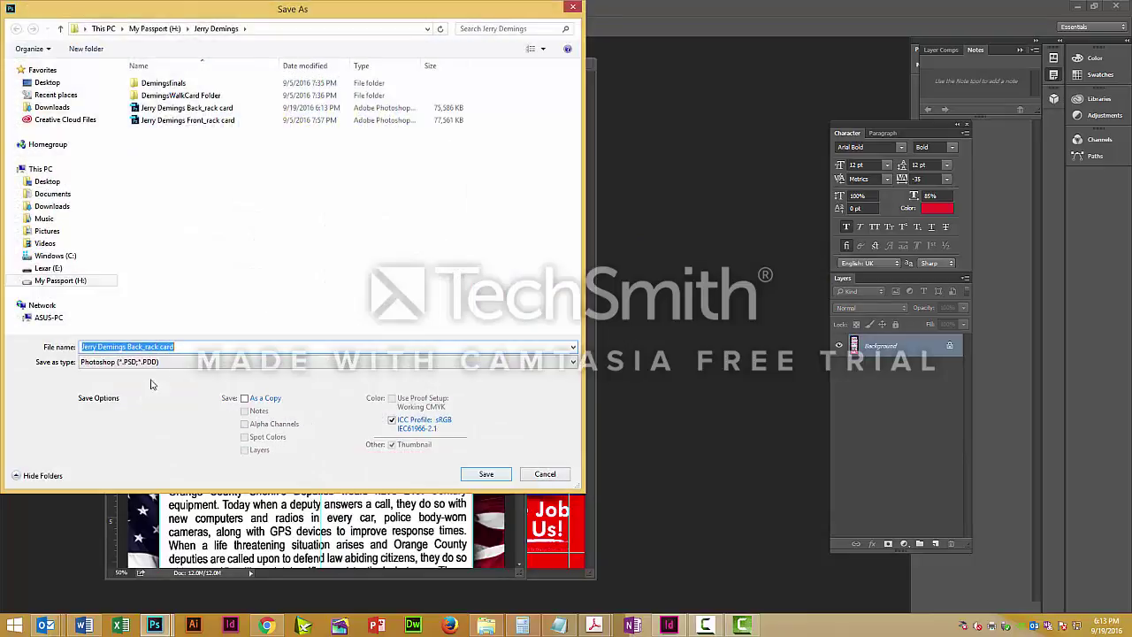
left_click(166, 362)
left_click(129, 453)
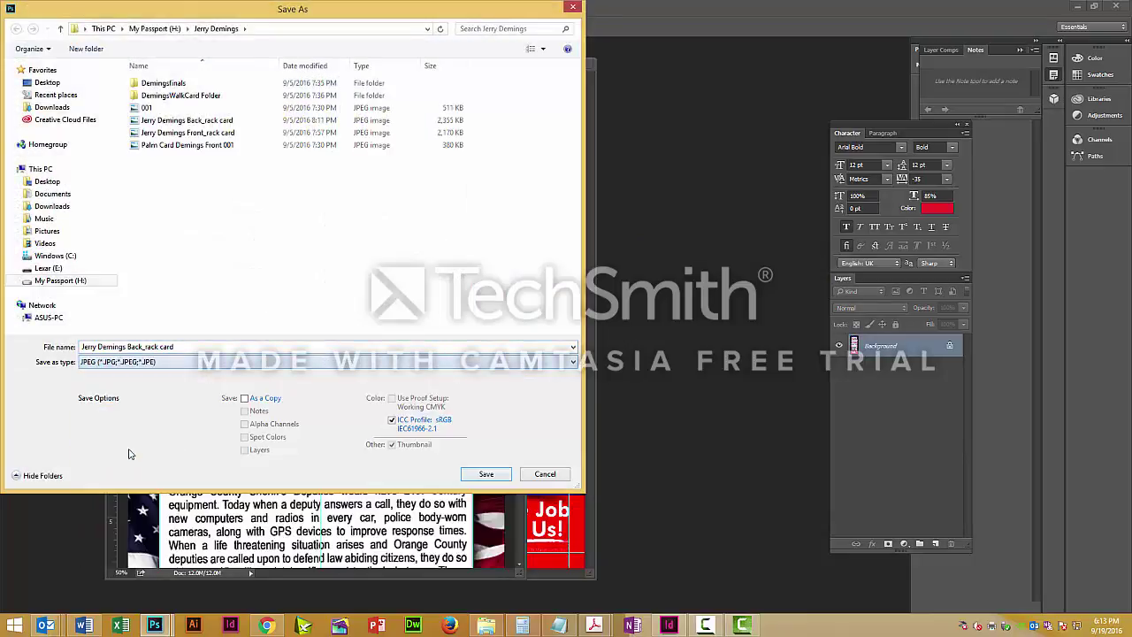
left_click(487, 474)
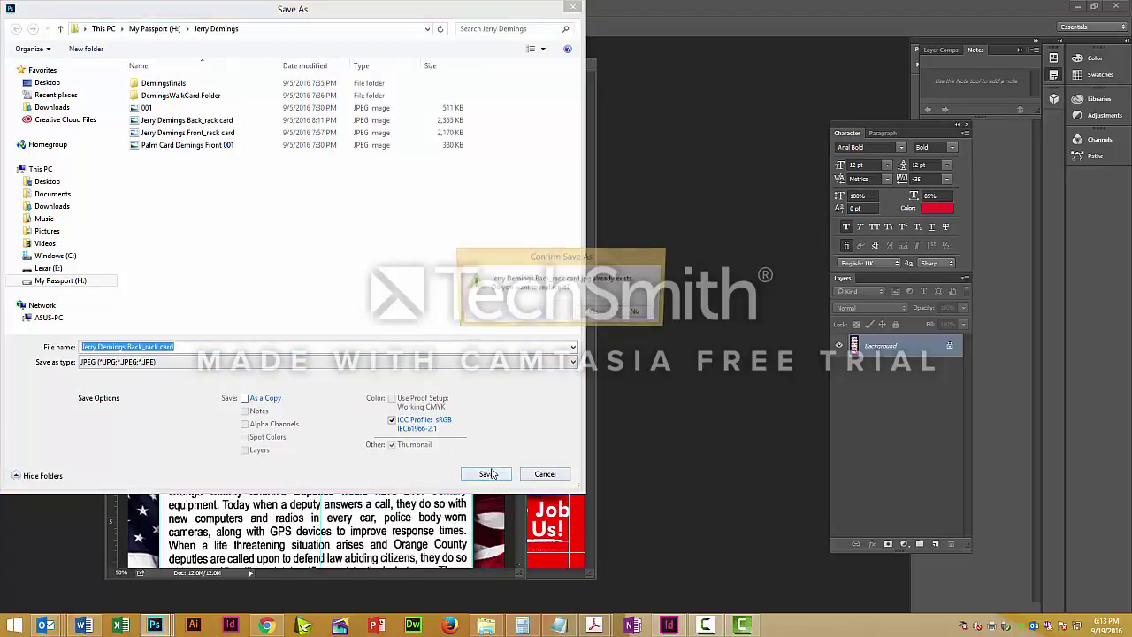
left_click(591, 318)
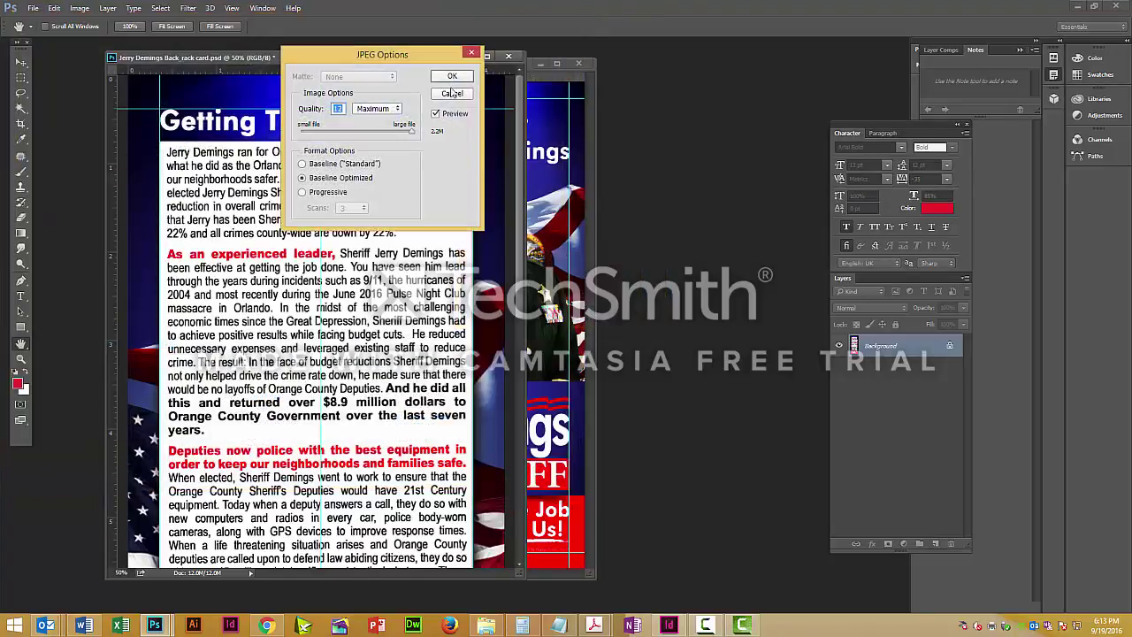
left_click(451, 76)
- Flatten the front card into a single layer, discarding its hidden layers
left_click(548, 164)
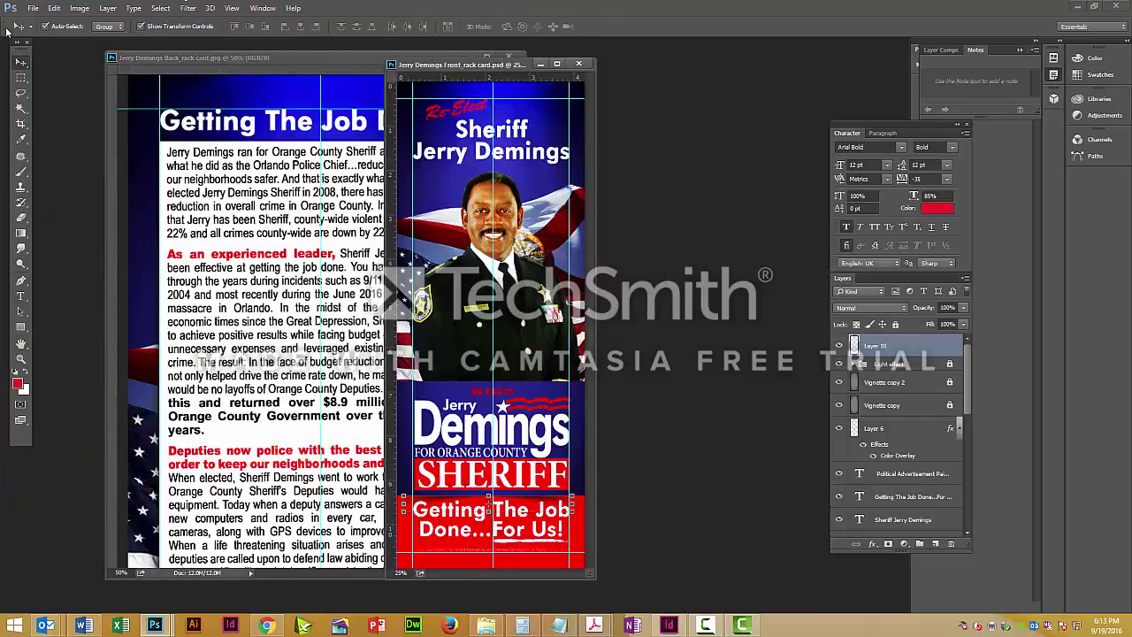
left_click(33, 8)
mouse_move(107, 8)
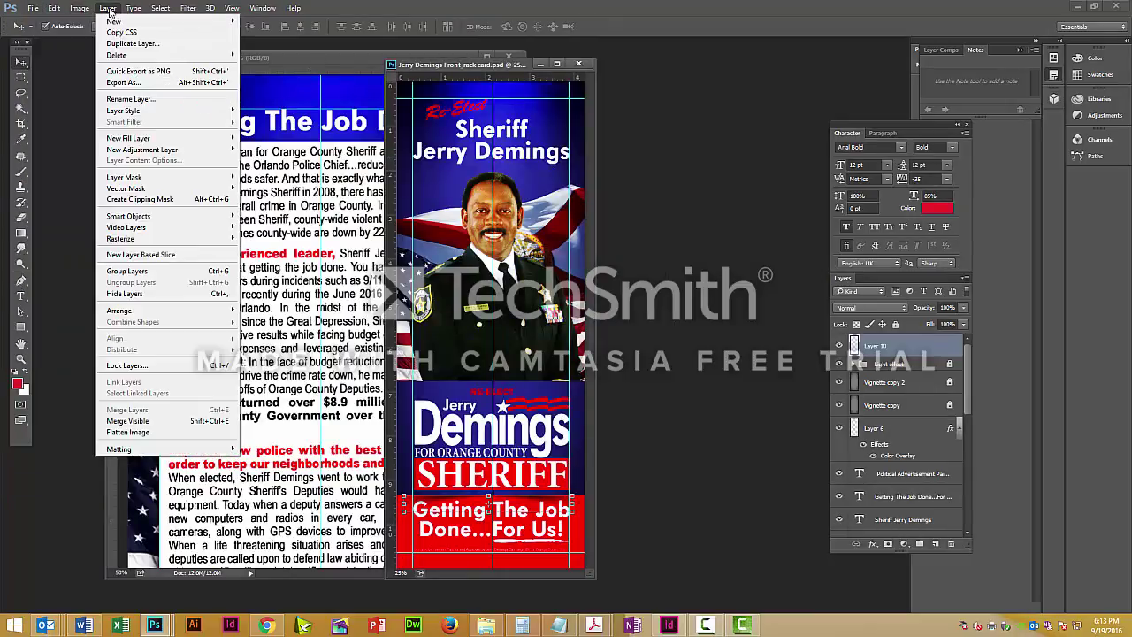
left_click(127, 431)
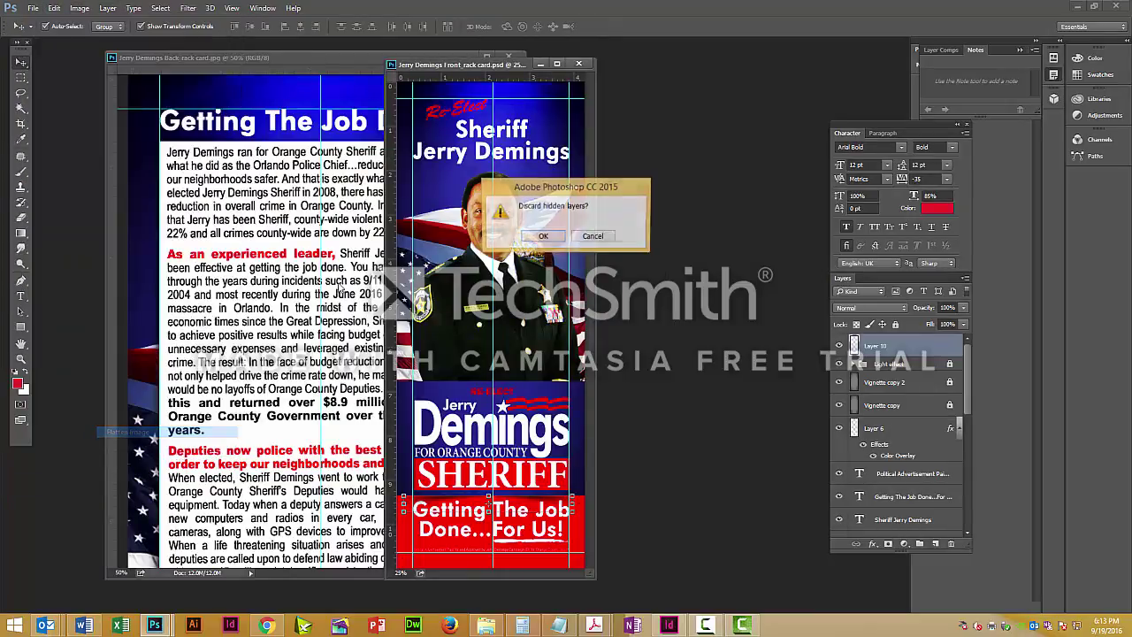
left_click(543, 244)
- Save the flattened front card as a JPEG named Jerry Demings Front_rack card at maximum quality, replacing the existing file
left_click(34, 8)
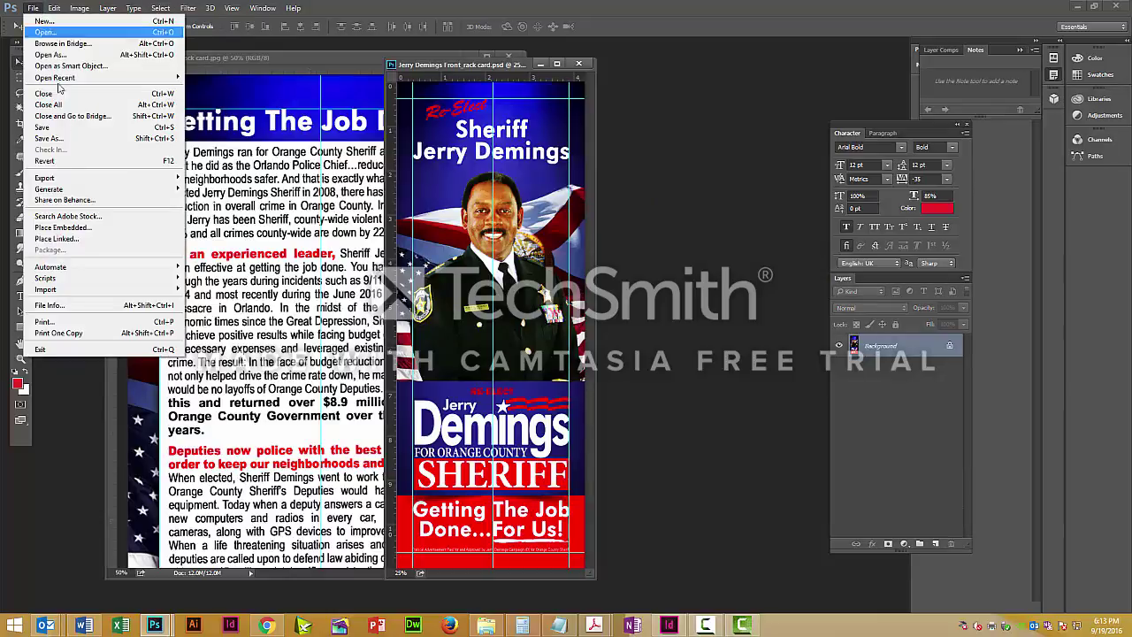
left_click(79, 143)
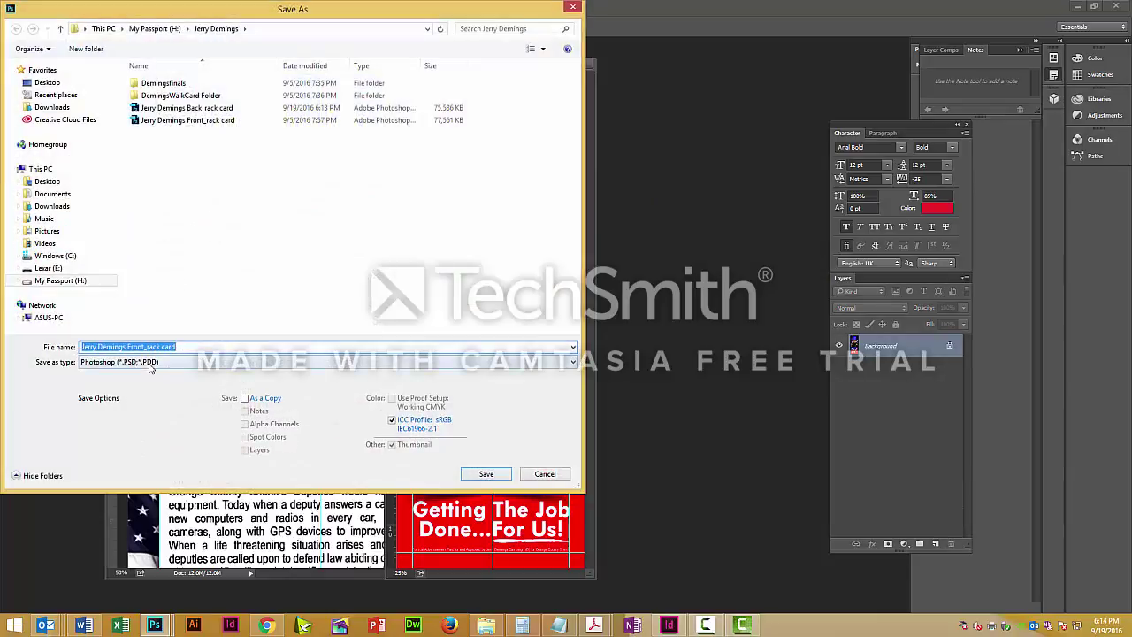
left_click(149, 365)
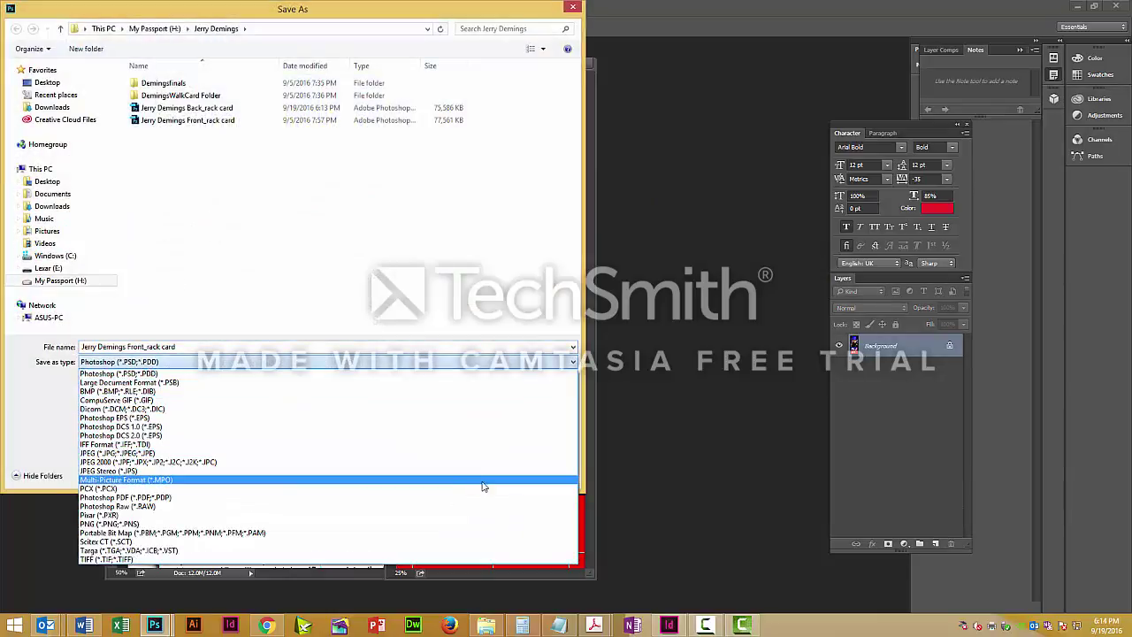
left_click(293, 453)
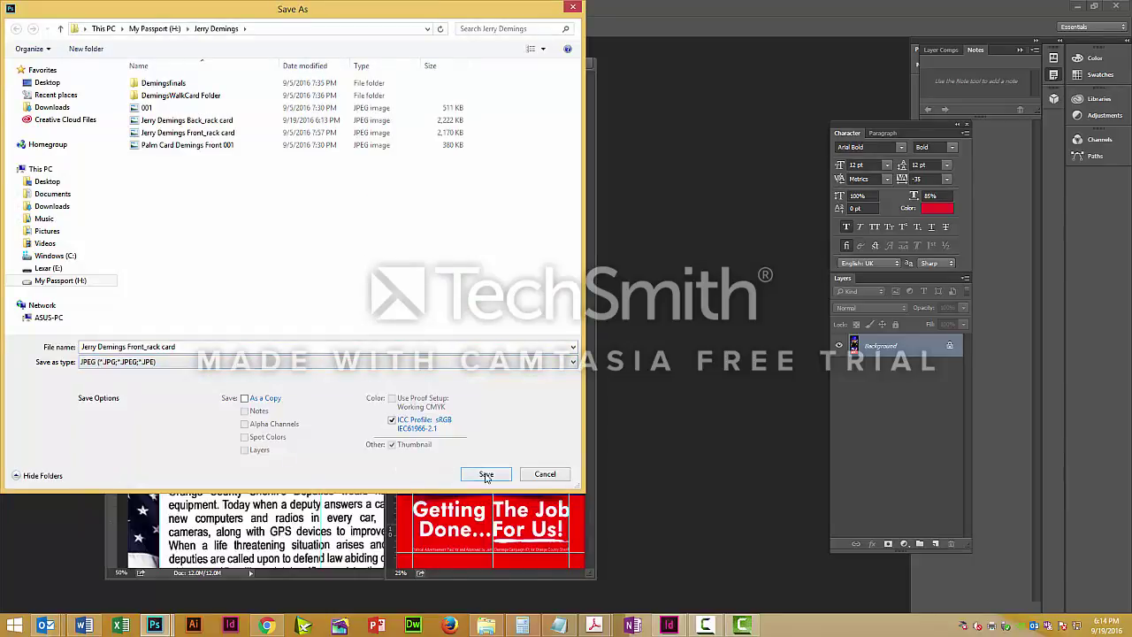
left_click(485, 475)
left_click(596, 316)
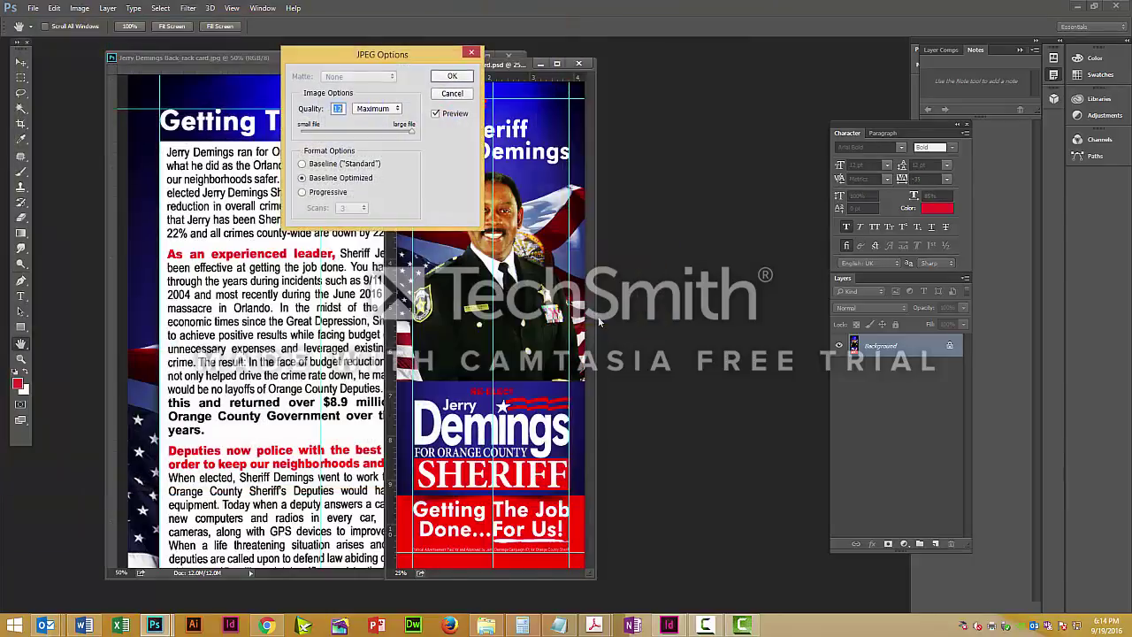
left_click(453, 77)
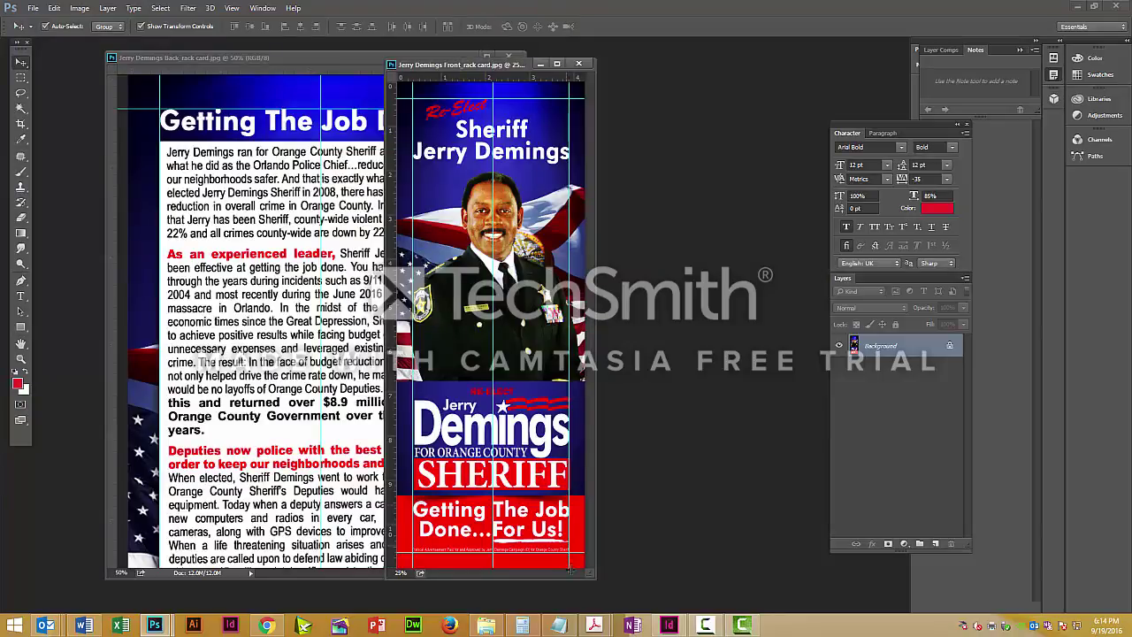
- Switch to Adobe Acrobat XI Pro and start combining files into a PDF
right_click(594, 625)
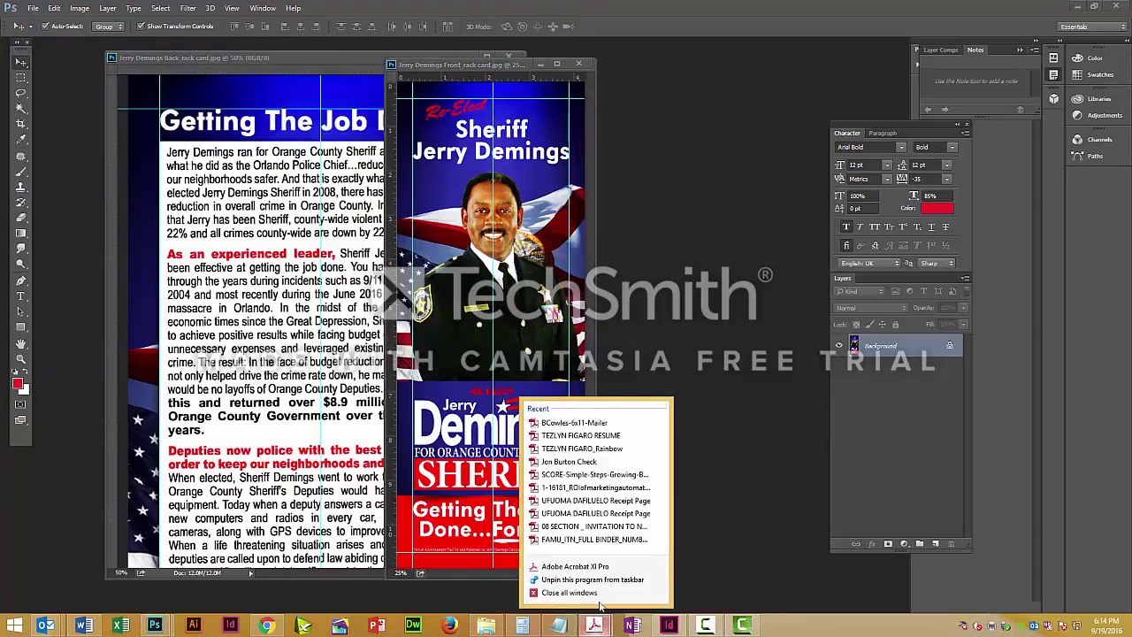
left_click(600, 596)
left_click(600, 626)
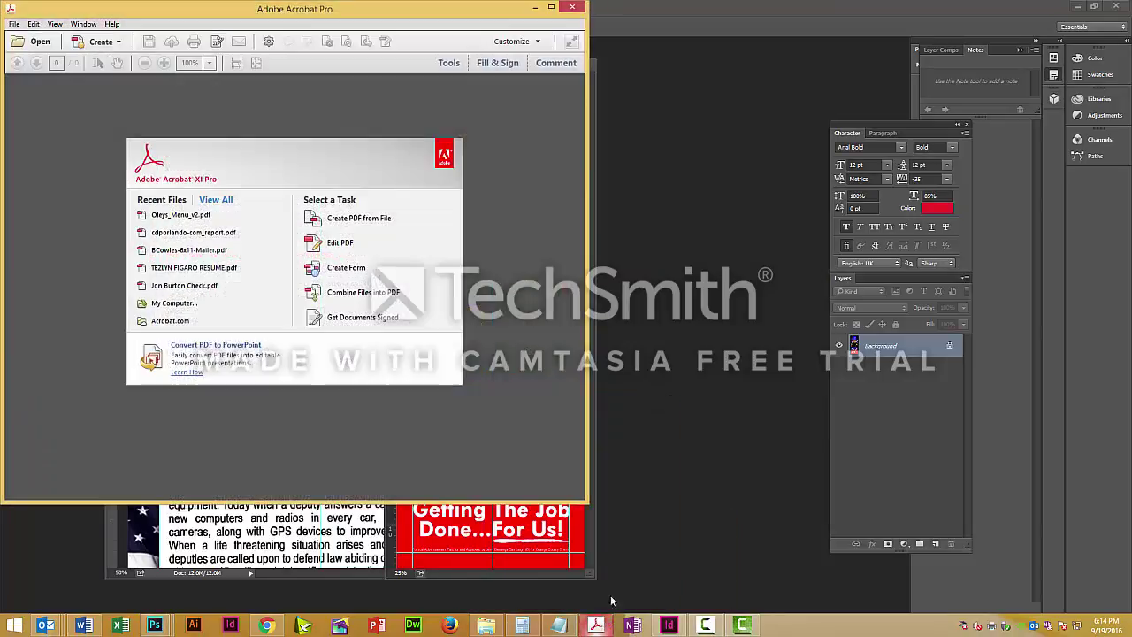
left_click(376, 294)
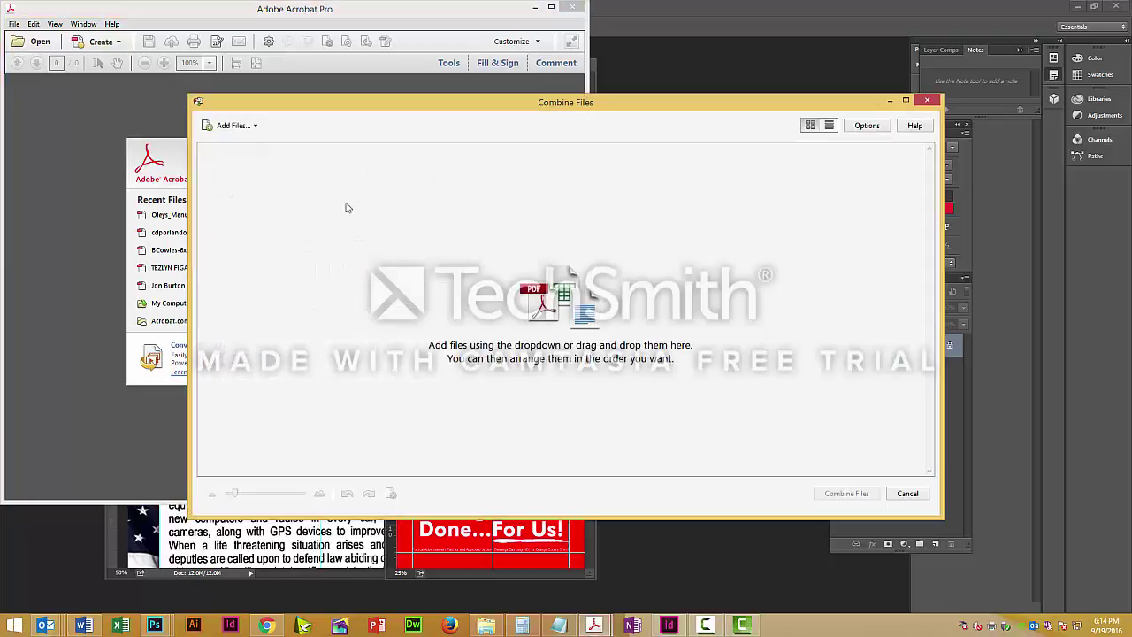
- Browse for files to add, search the My Passport (H:) drive for "deming" and open the Jerry Demings folder
left_click(231, 125)
left_click(265, 145)
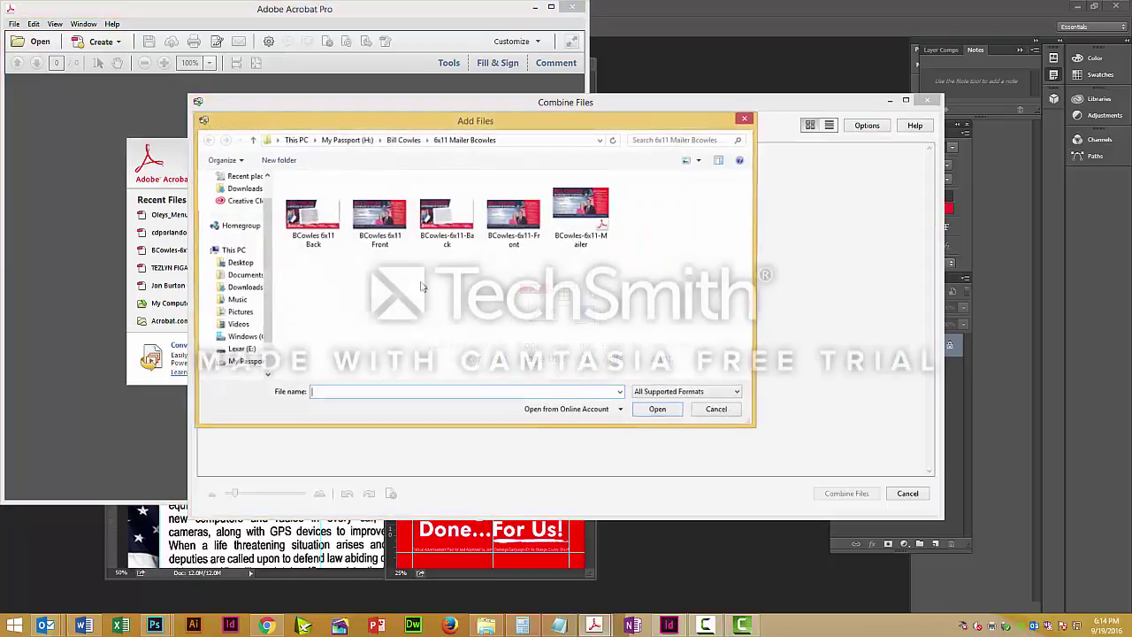
left_click(403, 141)
left_click(374, 142)
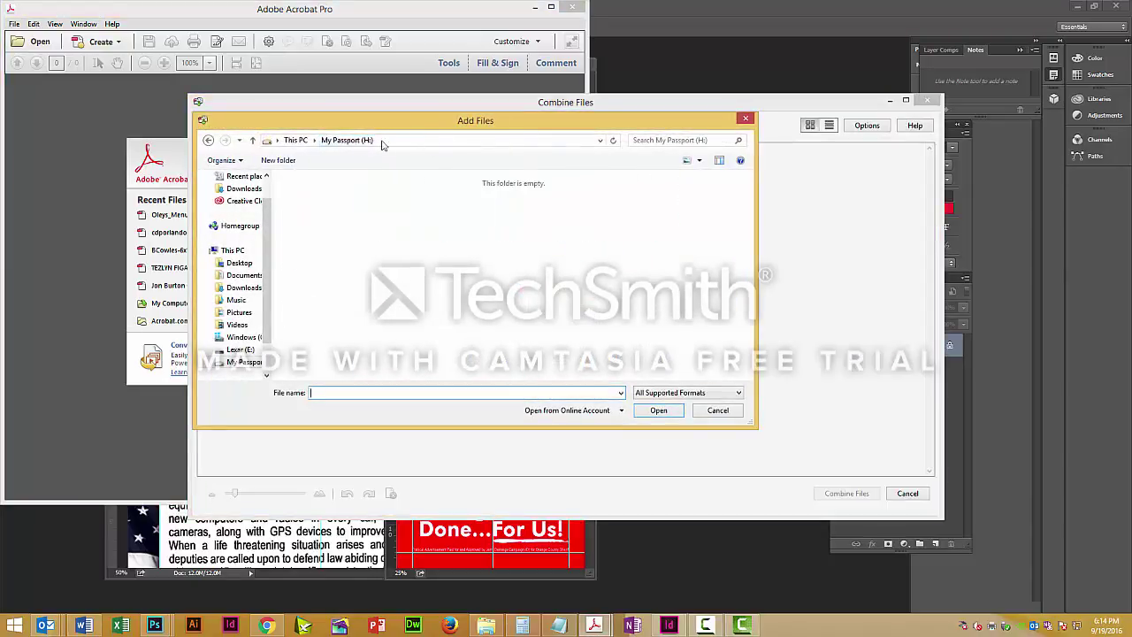
left_click(645, 140)
left_click(654, 151)
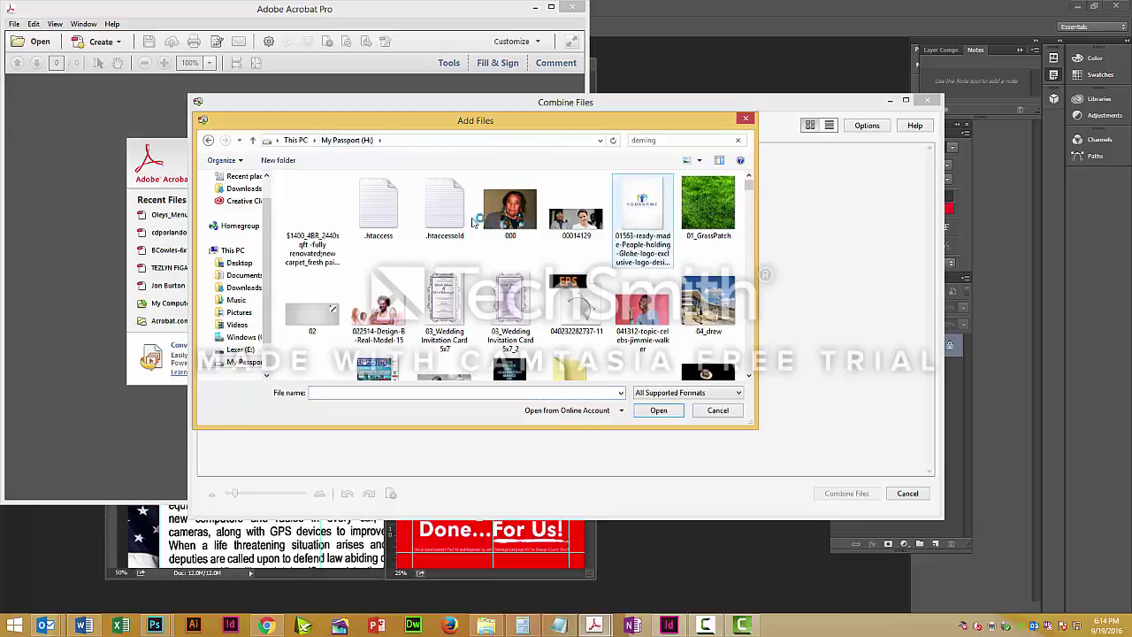
double_click(327, 221)
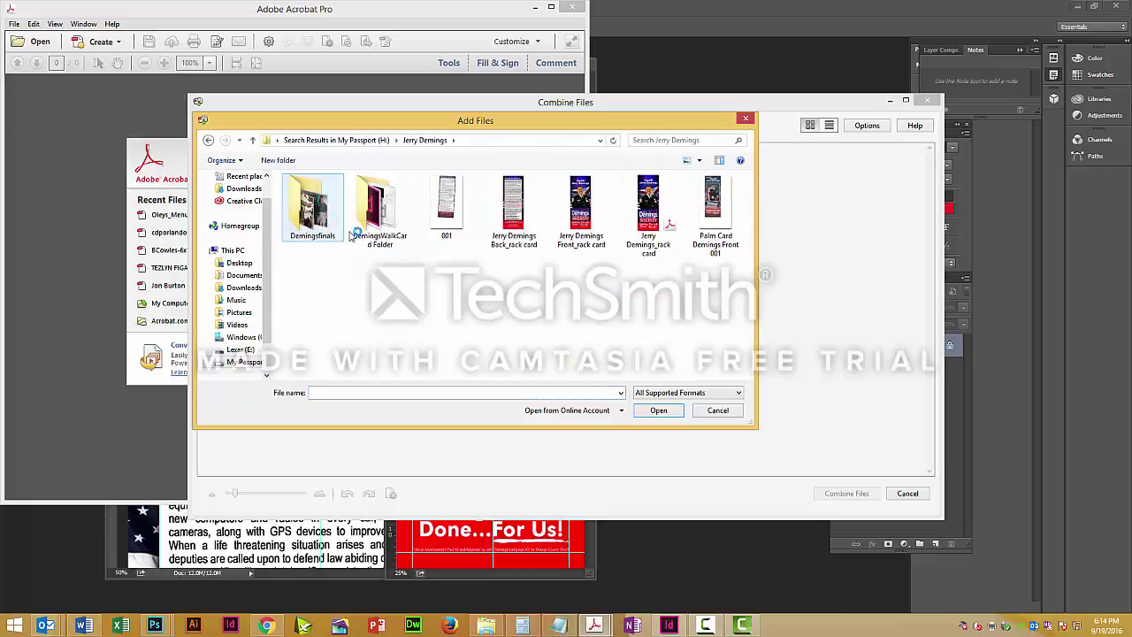
- Add the Jerry Demings Back_rack card and Front_rack card JPEGs to the files being combined
left_click(520, 240)
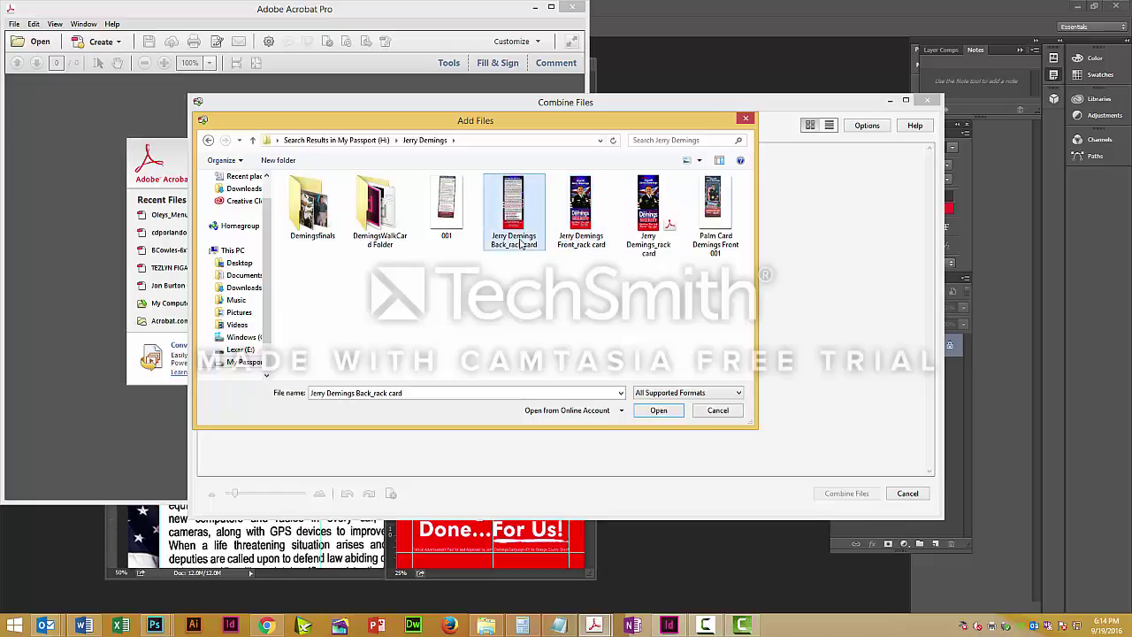
left_click(566, 245, "ctrl")
left_click(656, 410)
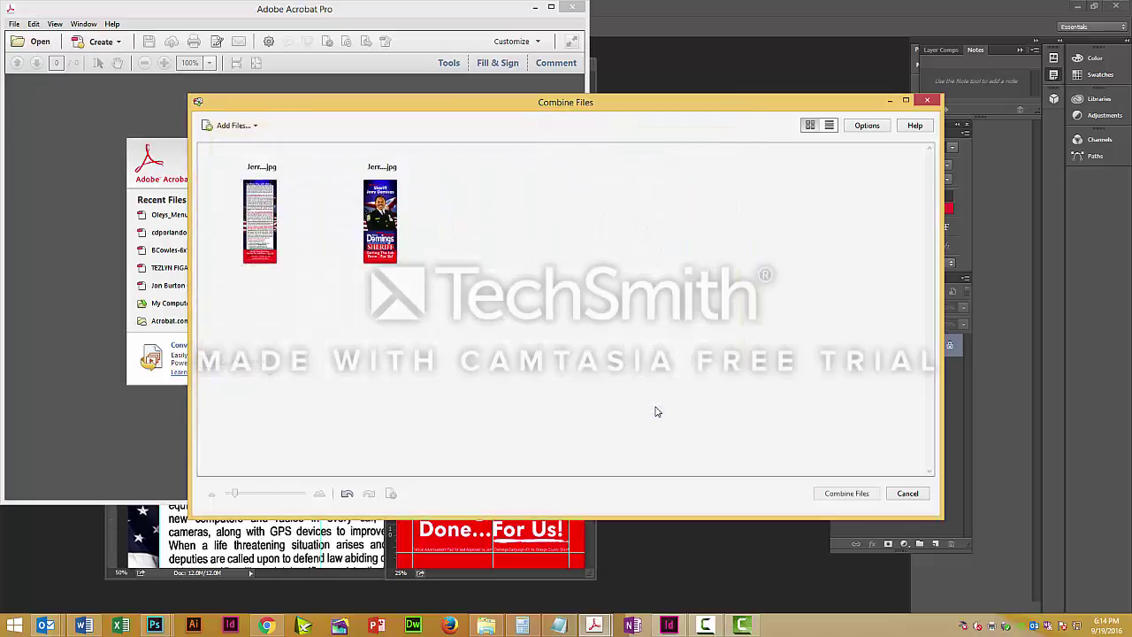
- Place the front card before the back card and combine both into one PDF
left_click_drag(379, 219, 261, 241)
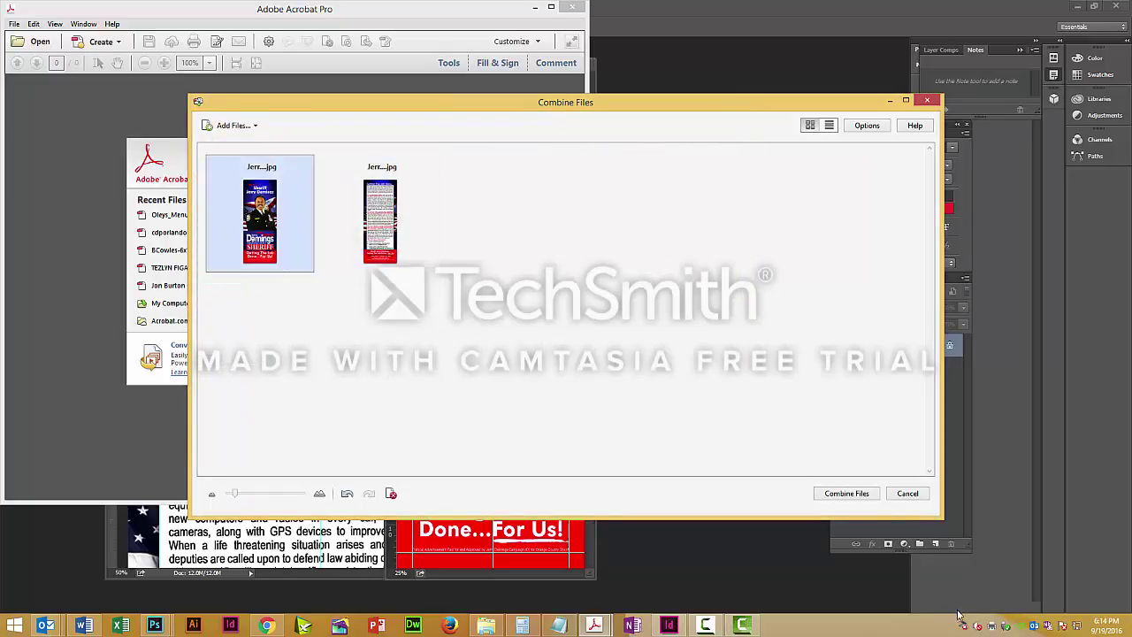
left_click(849, 492)
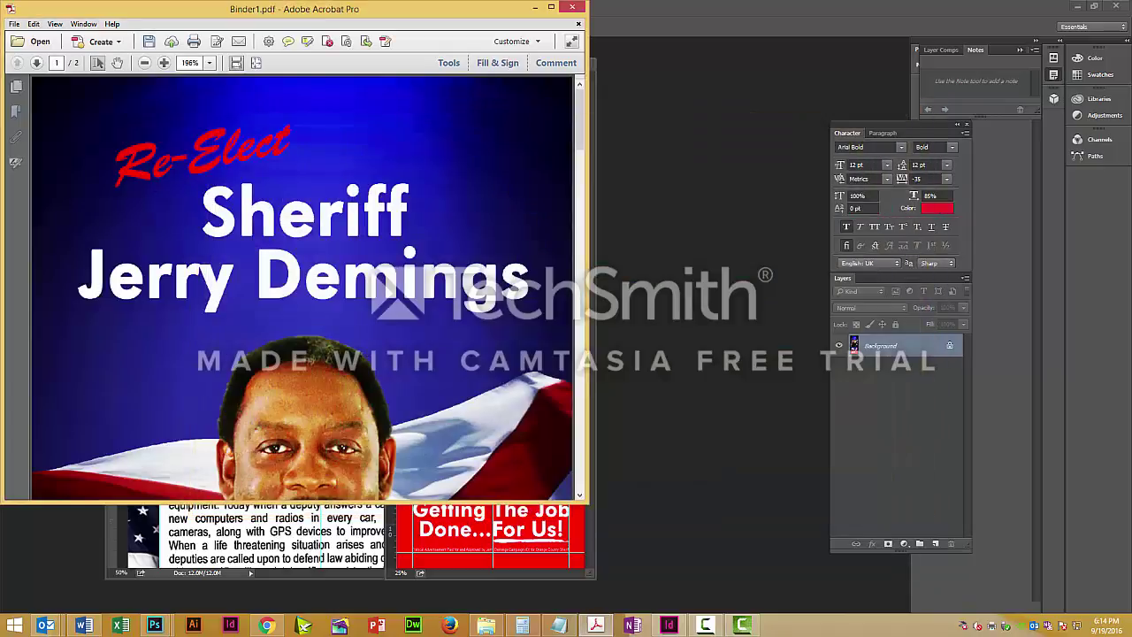
- Save the combined PDF as Jerry Demings_rack card in the Jerry Demings folder, replacing the existing file
left_click(15, 24)
left_click(40, 88)
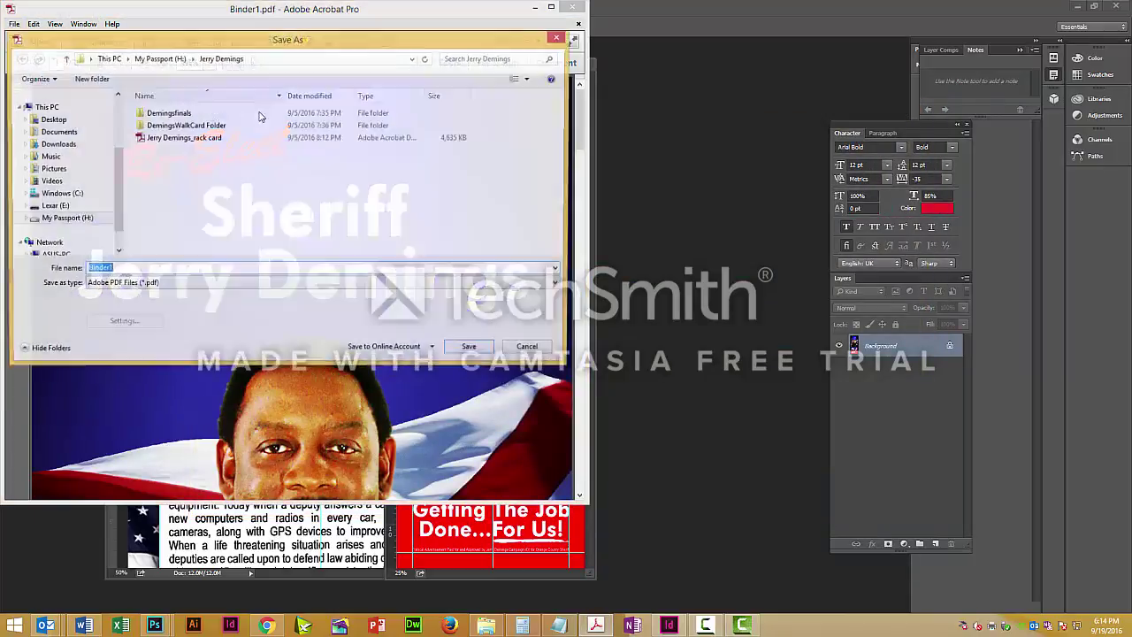
left_click(222, 139)
left_click(471, 349)
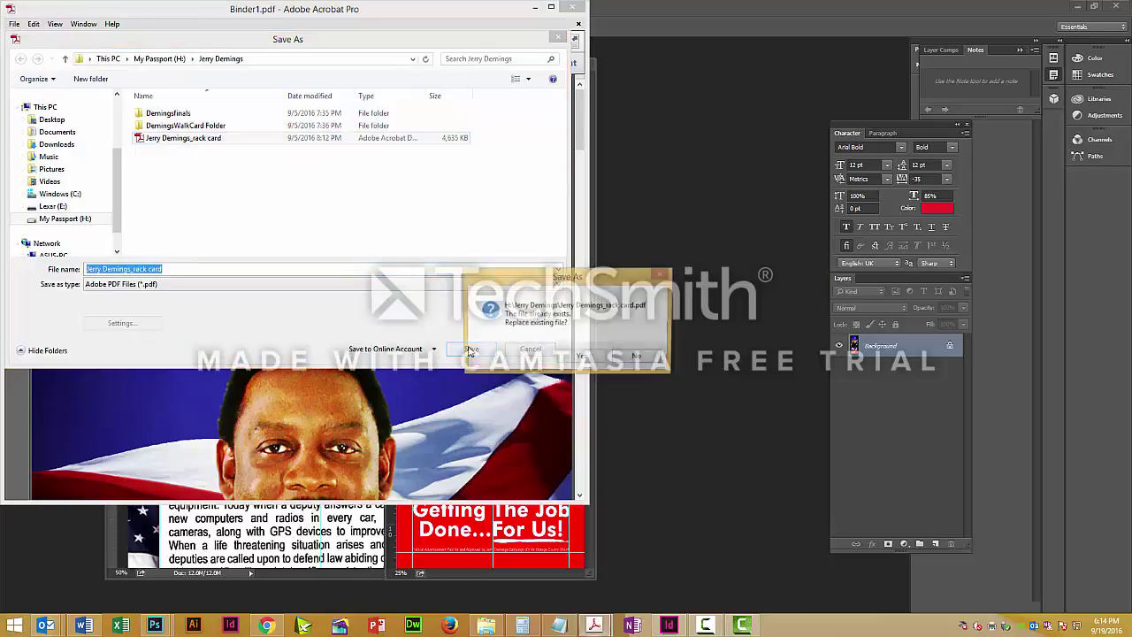
left_click(597, 364)
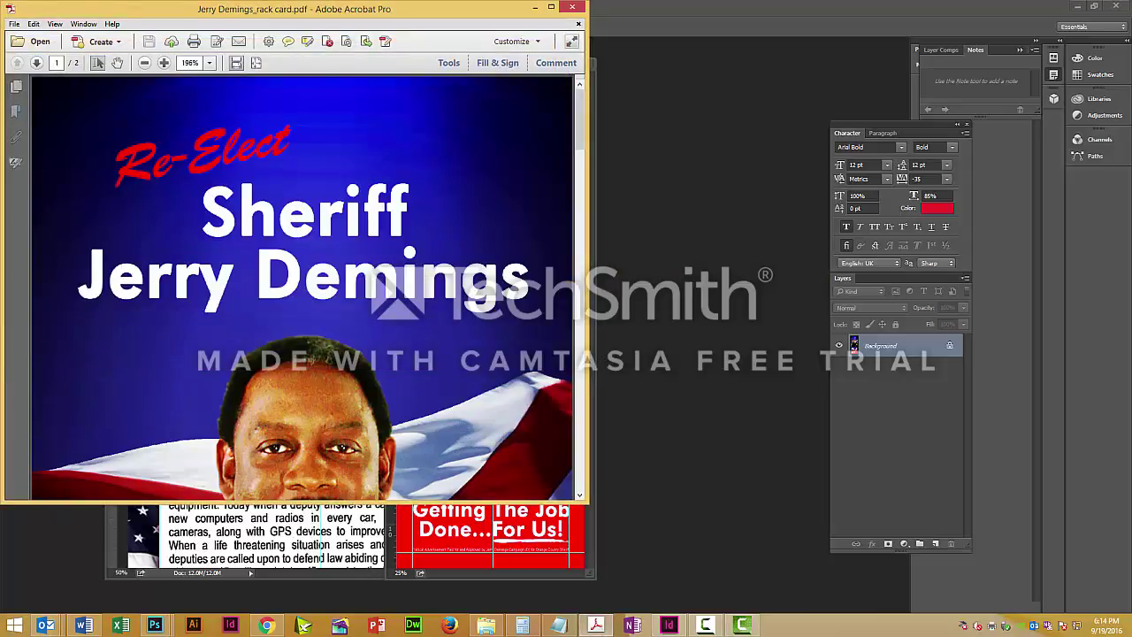
- Maximize the PDF window and examine the whole front card and the back card below it
left_click(551, 8)
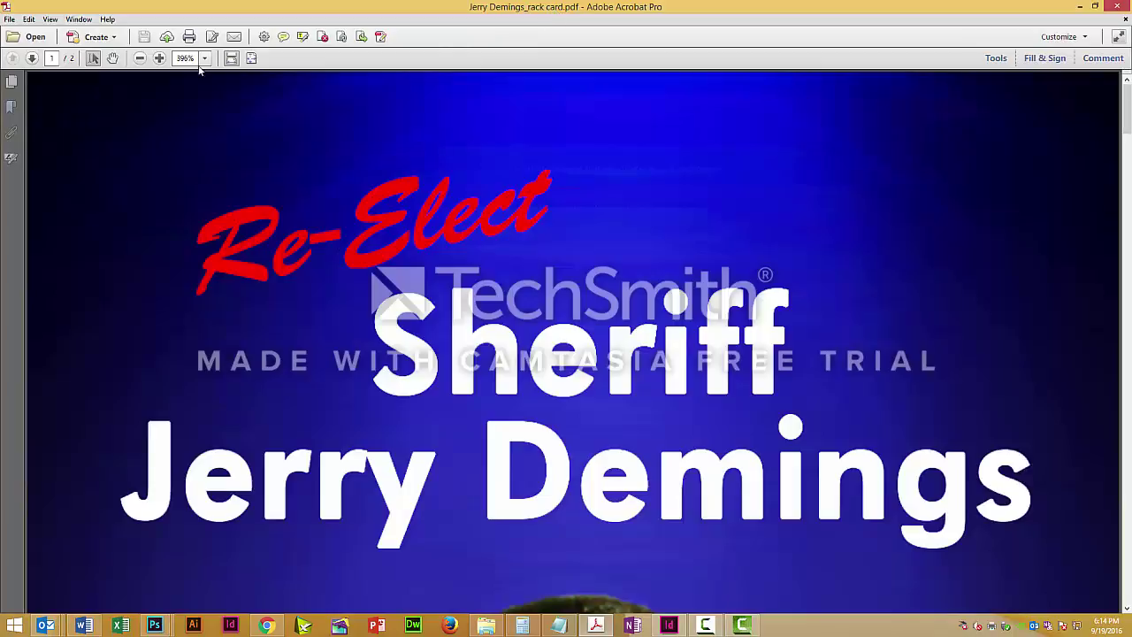
left_click(139, 59)
left_click(139, 58)
left_click(140, 58)
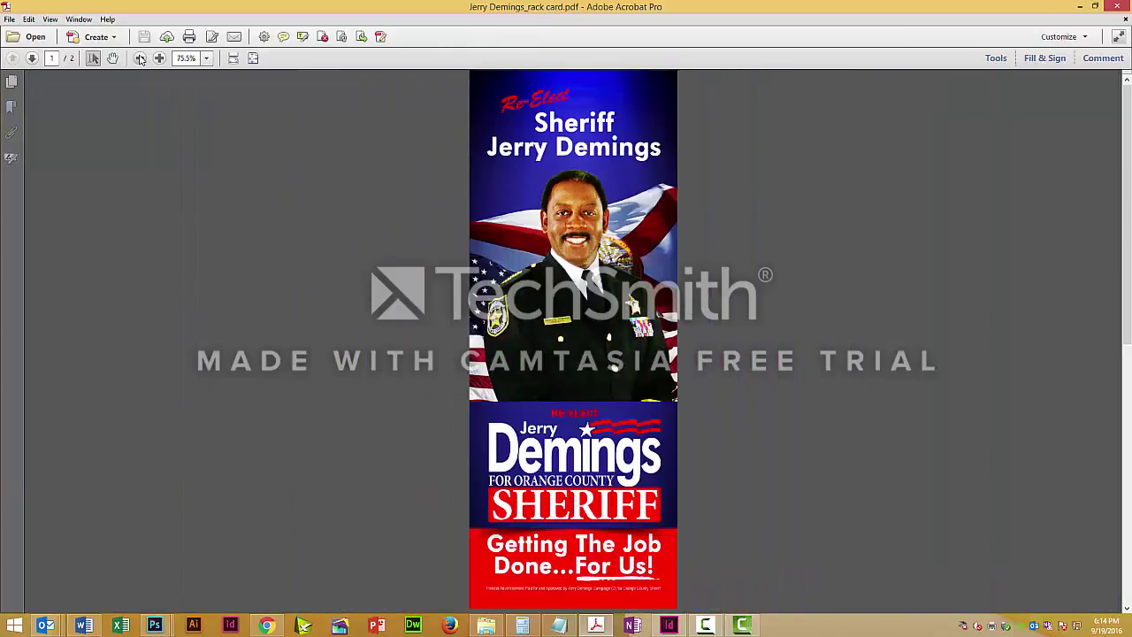
scroll(274, 345, "down", 10)
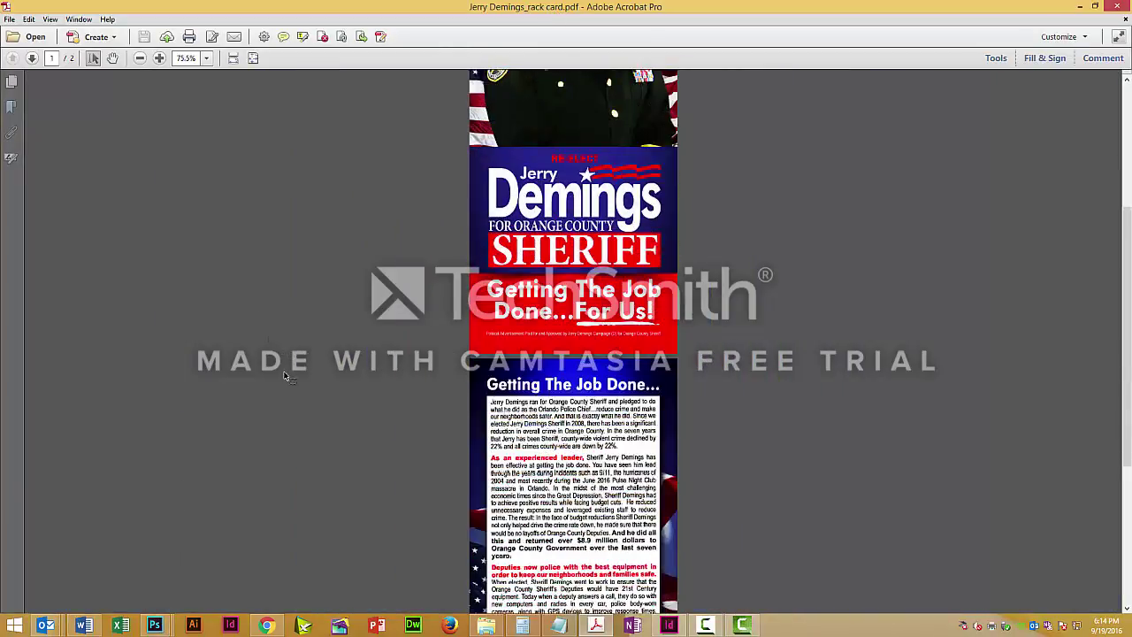